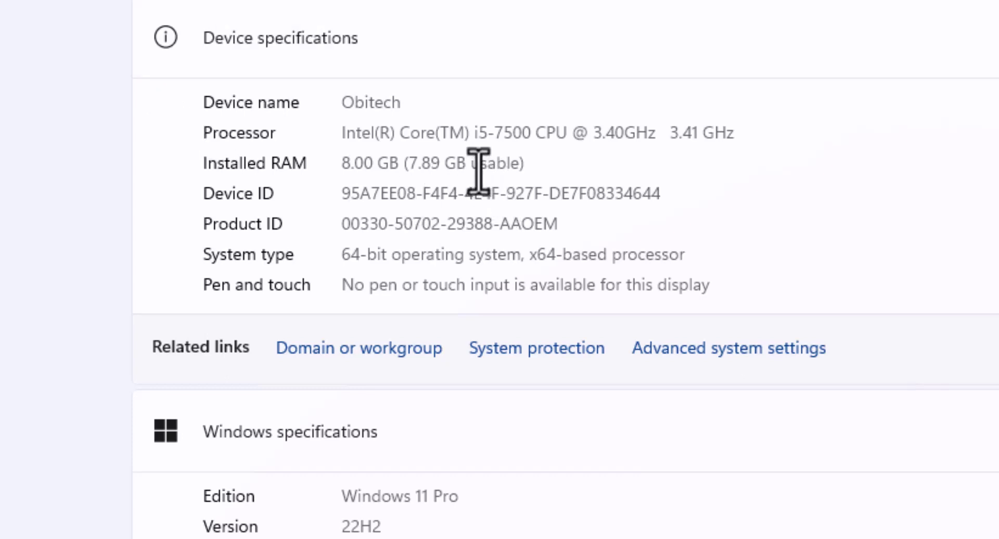
Examine the processor model and installed RAM in the Windows device specifications
left_click_drag(469, 136, 615, 135)
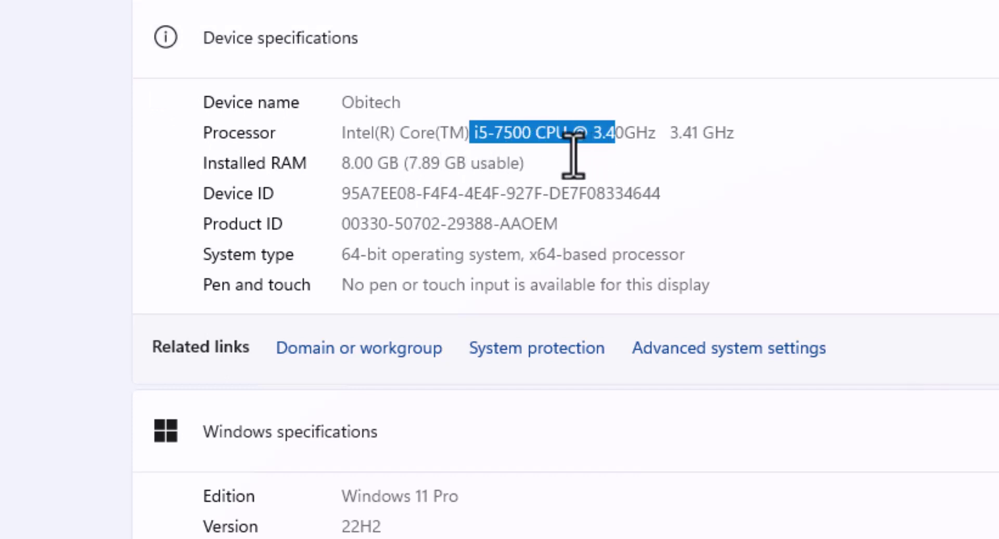
left_click(534, 153)
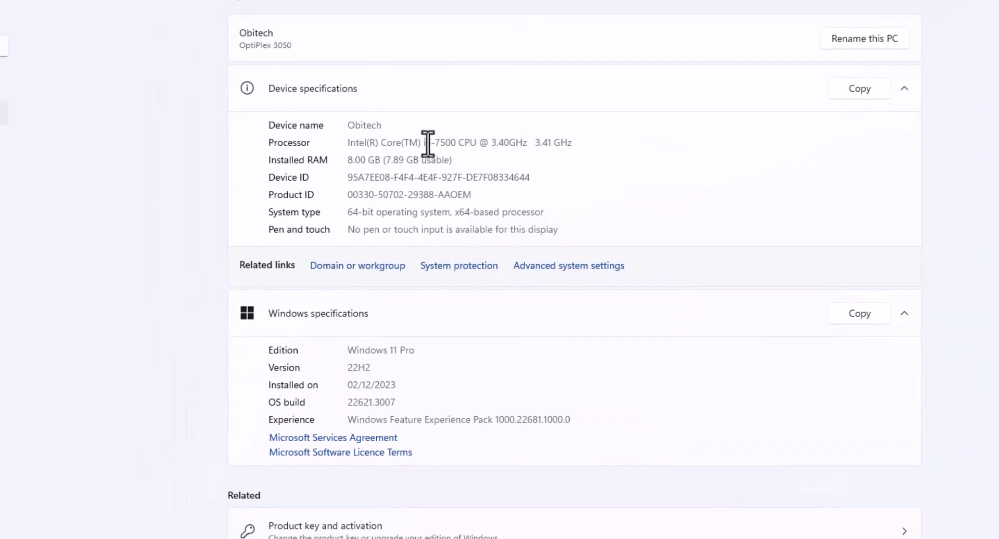
left_click_drag(425, 142, 440, 142)
left_click(373, 159)
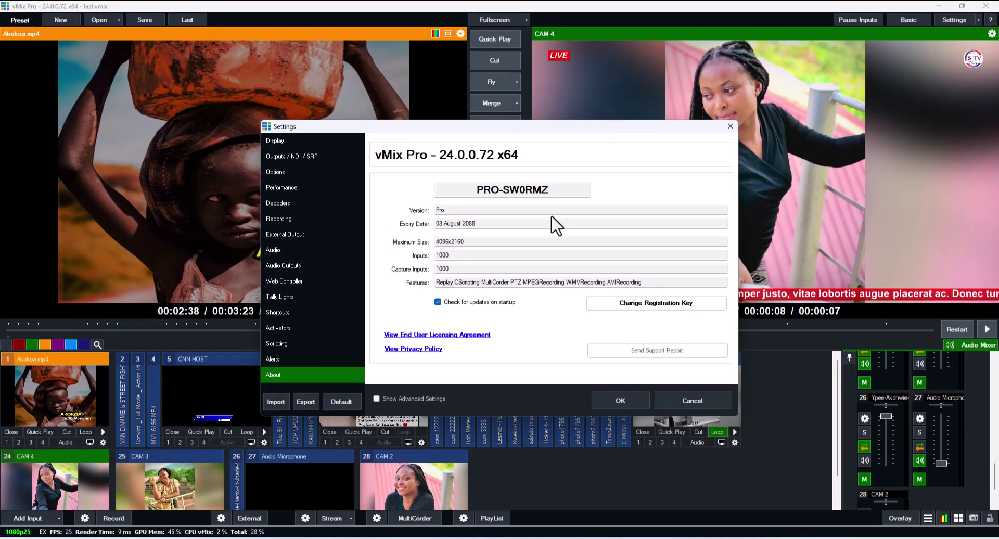
Switch to vMix, close its Settings dialog, and choose the MP4 format in Recording Setup
left_click(730, 126)
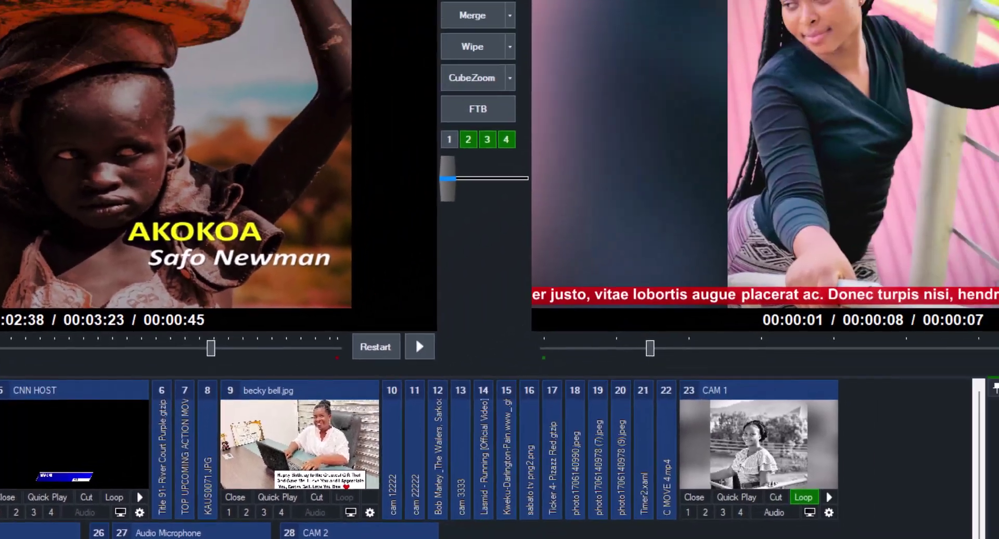
left_click(21, 536)
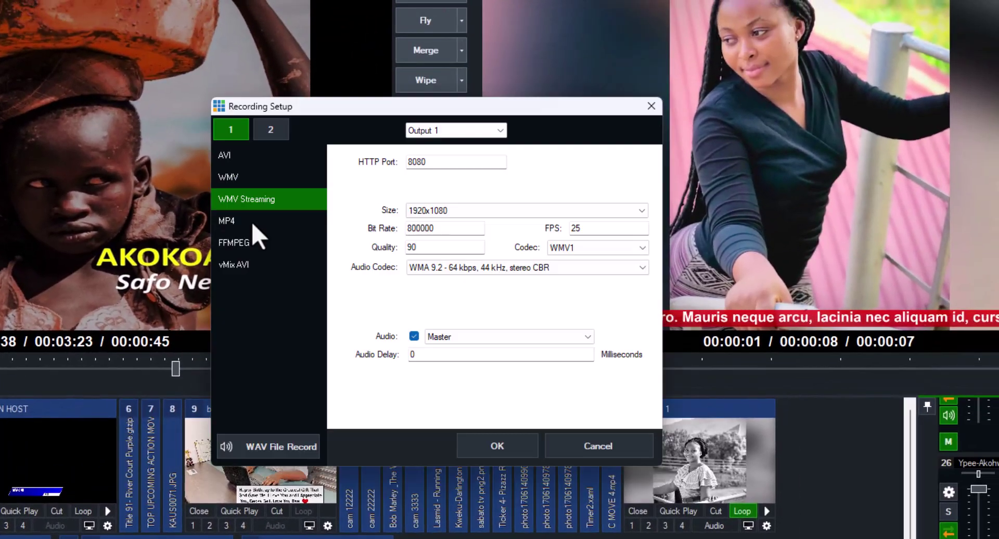
left_click(240, 221)
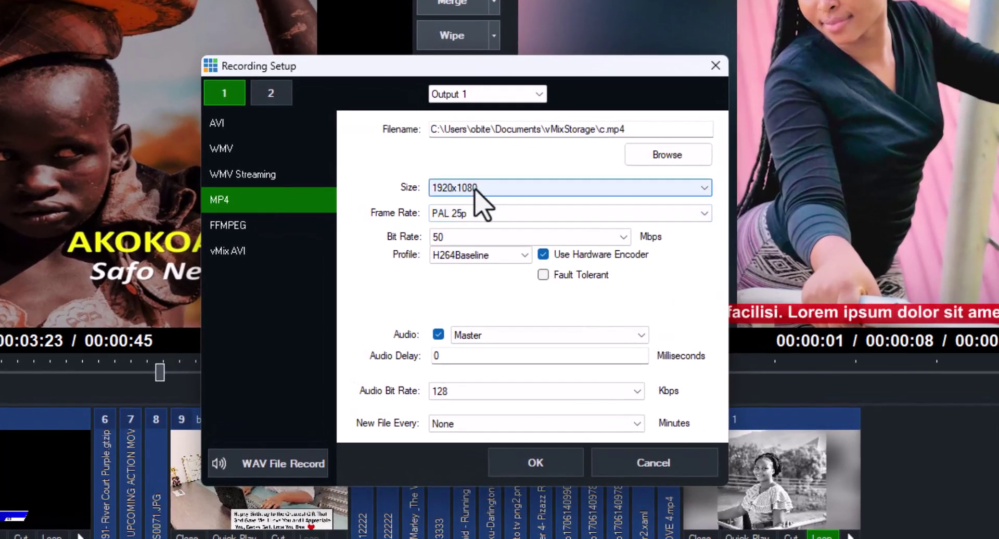
Review the available recording sizes and frame rates, keeping 1920x1080 and PAL 25p
key("alt+Down")
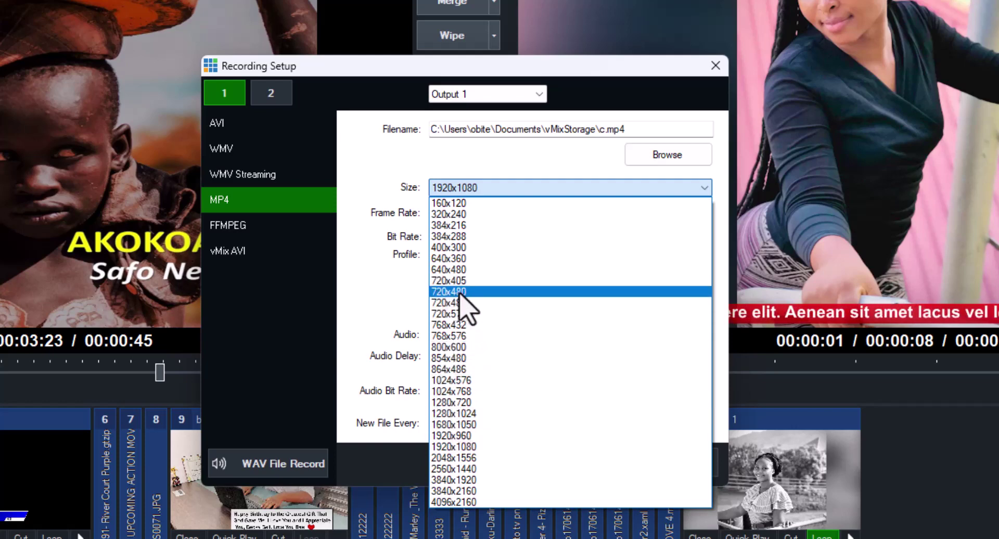
left_click(470, 164)
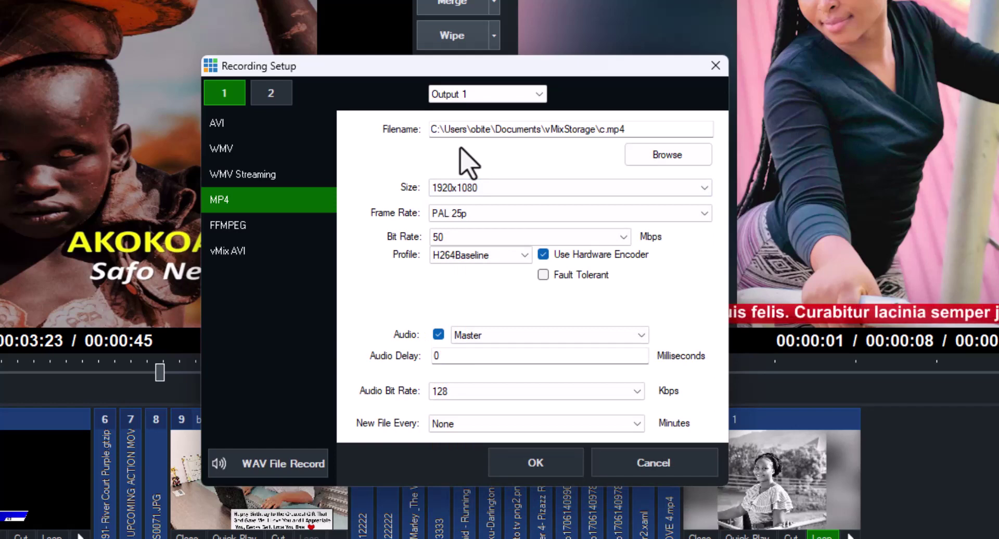
left_click(485, 215)
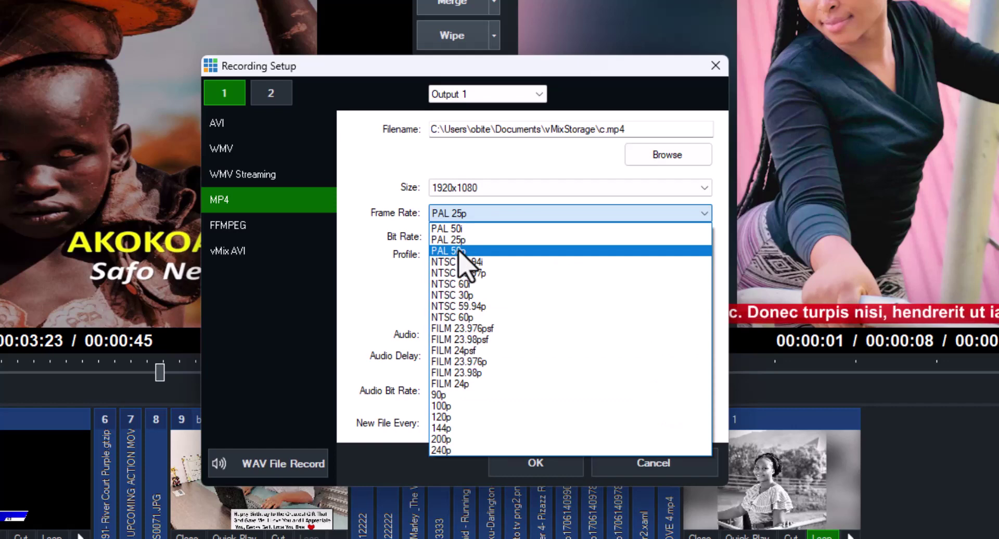
left_click(446, 215)
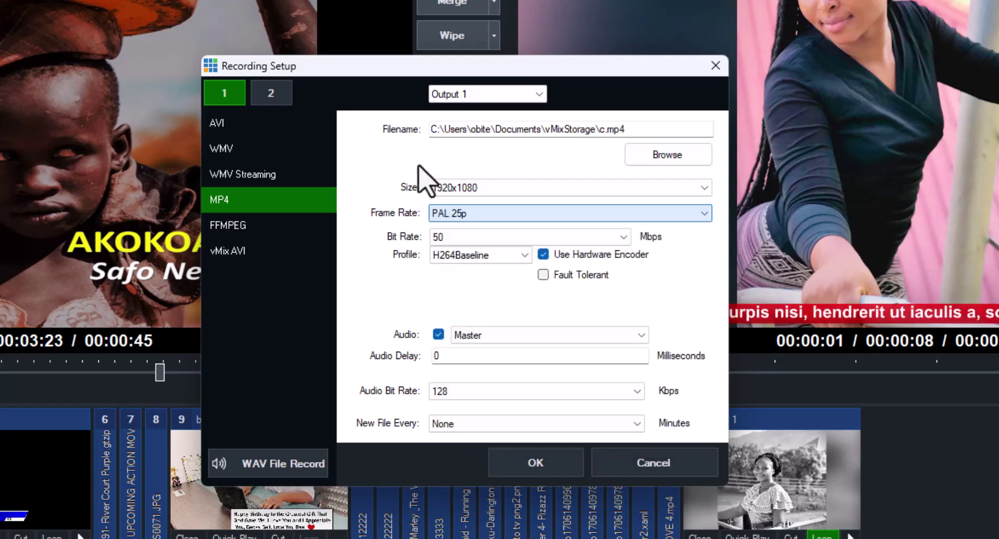
Try MP4 video bit rates of 8, 4 and 1 Mbps
left_click(461, 237)
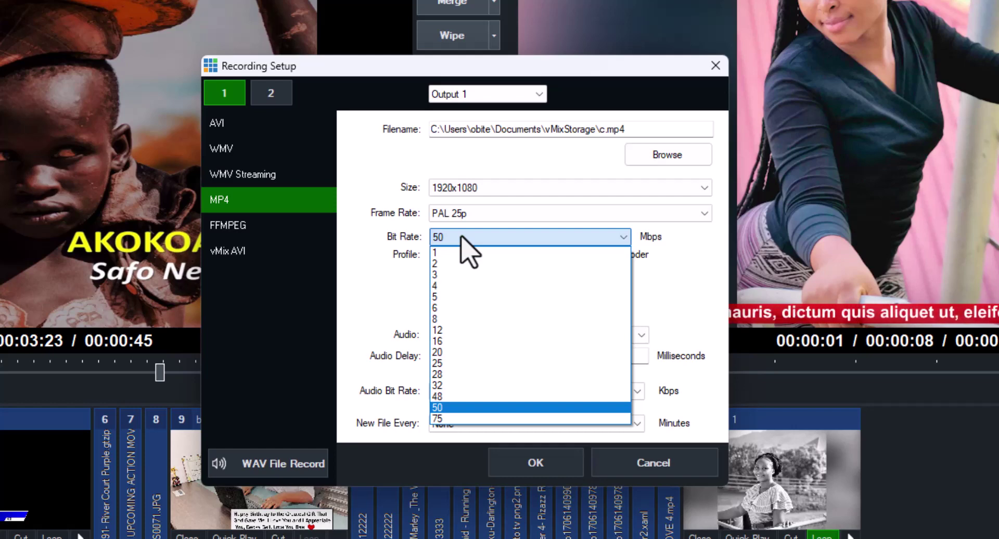
left_click(446, 320)
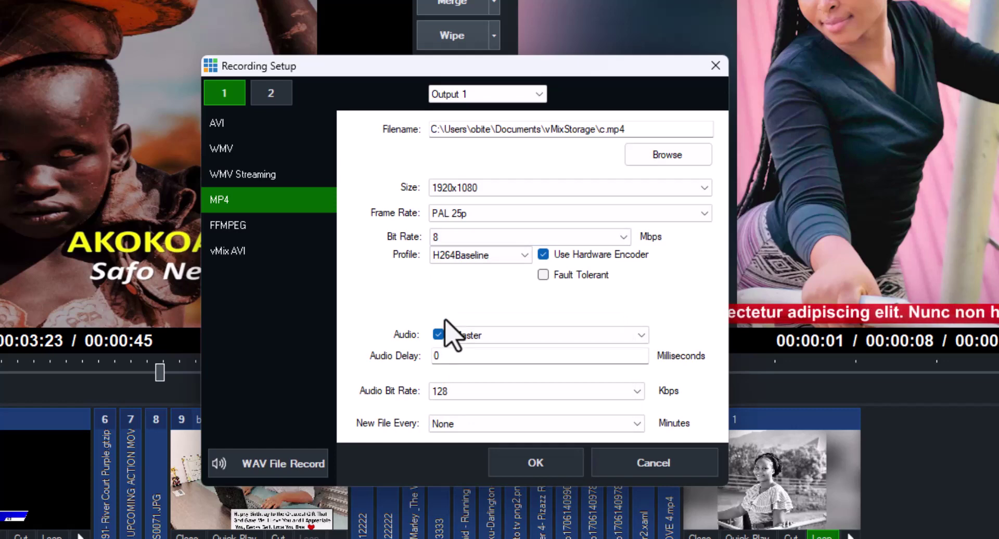
left_click(624, 237)
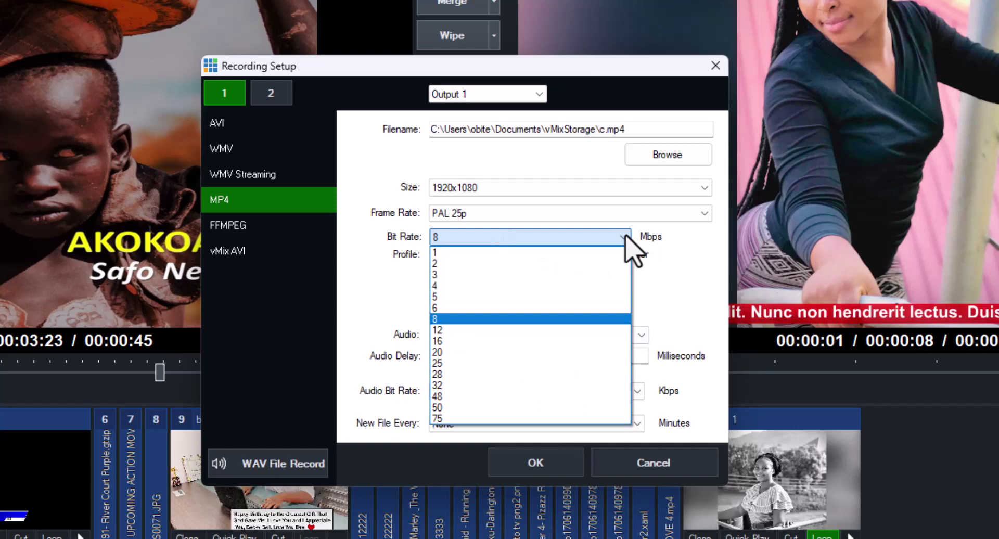
left_click(484, 286)
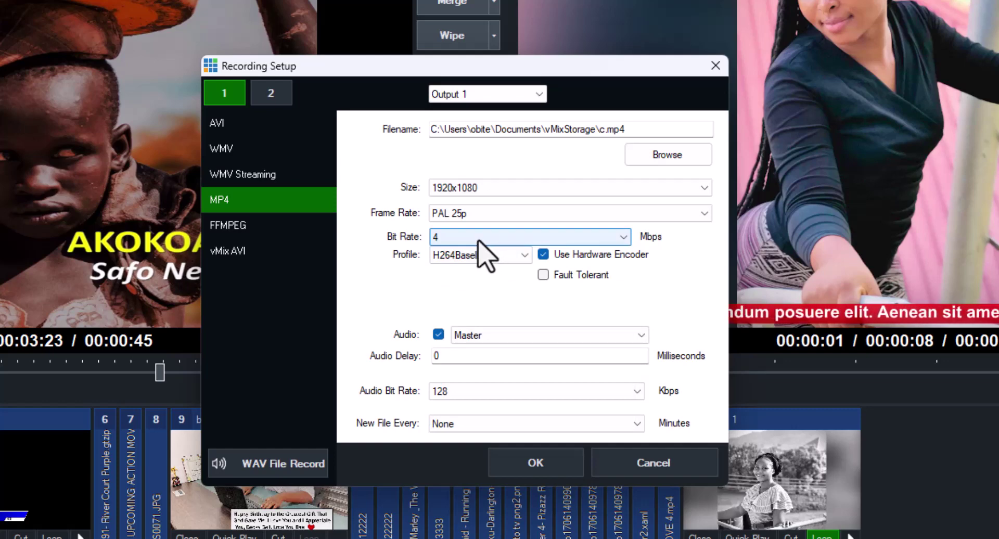
left_click(479, 240)
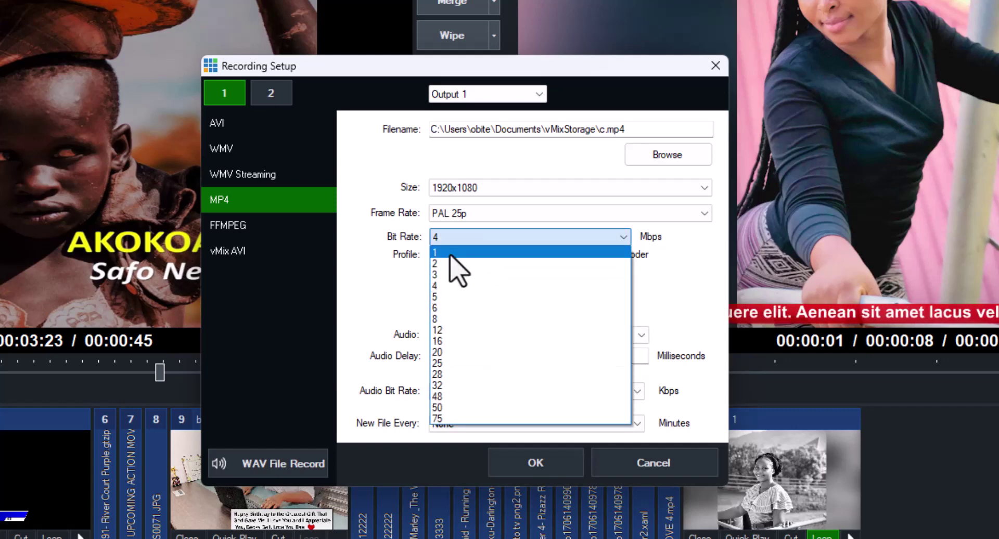
left_click(450, 253)
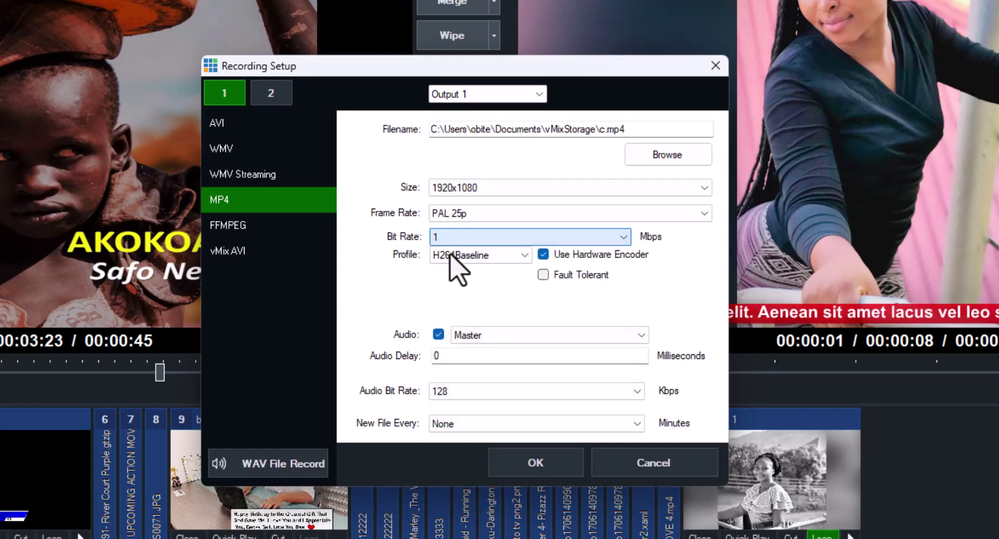
Try video bit rates of 3 and 4 Mbps for the MP4 recording
left_click(483, 237)
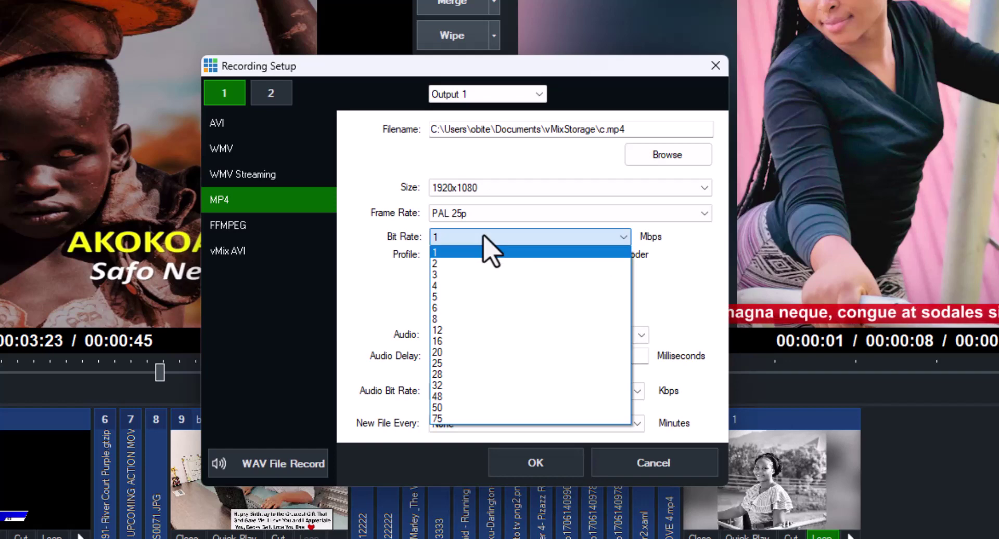
left_click(443, 274)
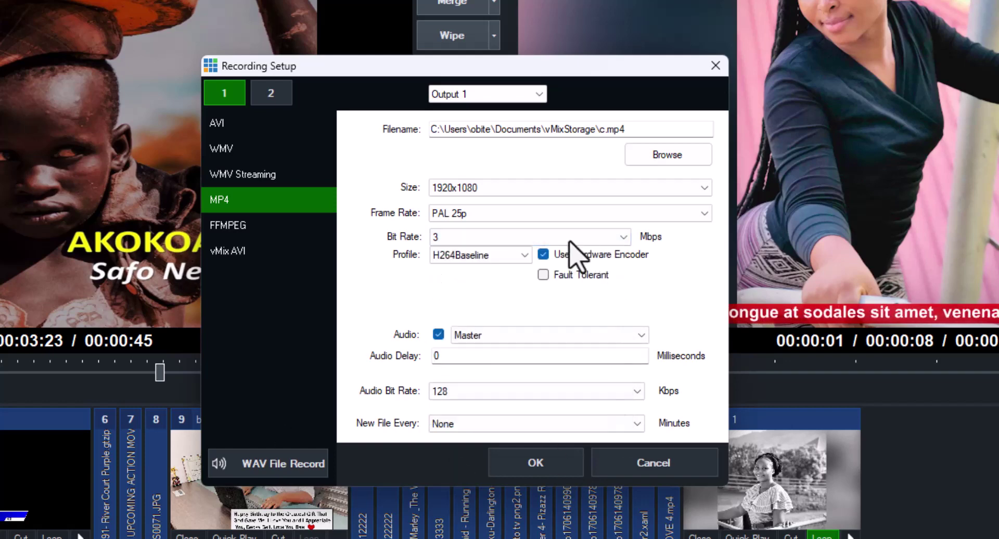
left_click(513, 238)
left_click(475, 285)
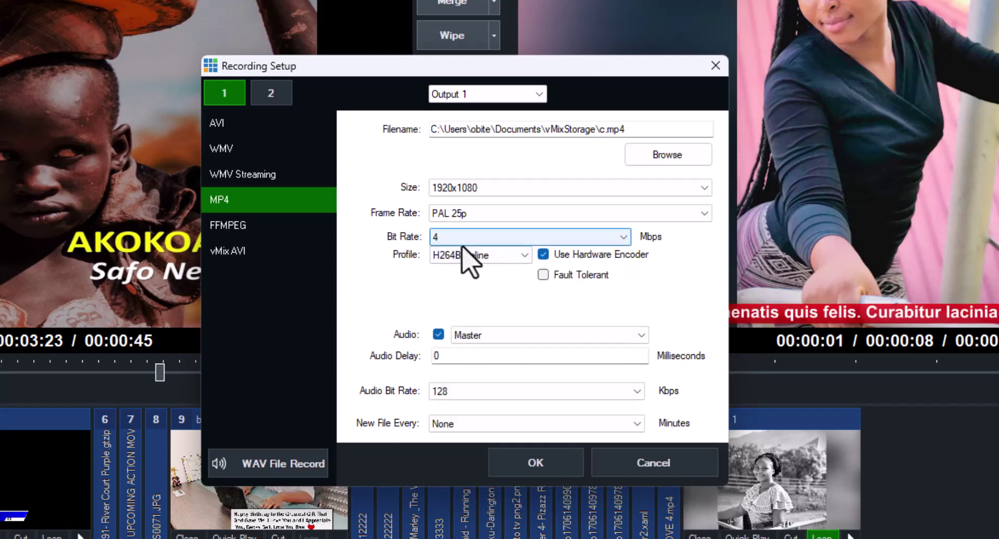
left_click(468, 237)
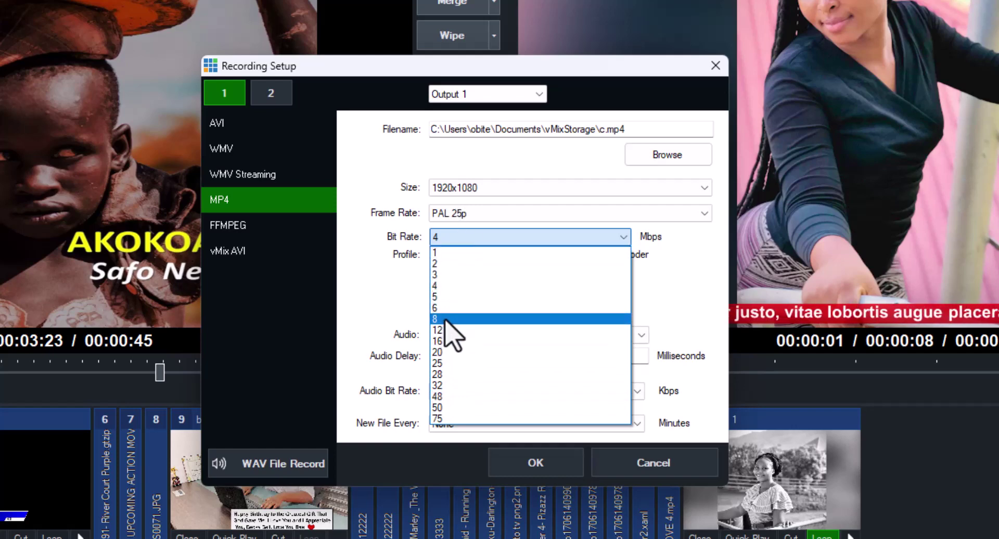
left_click(442, 285)
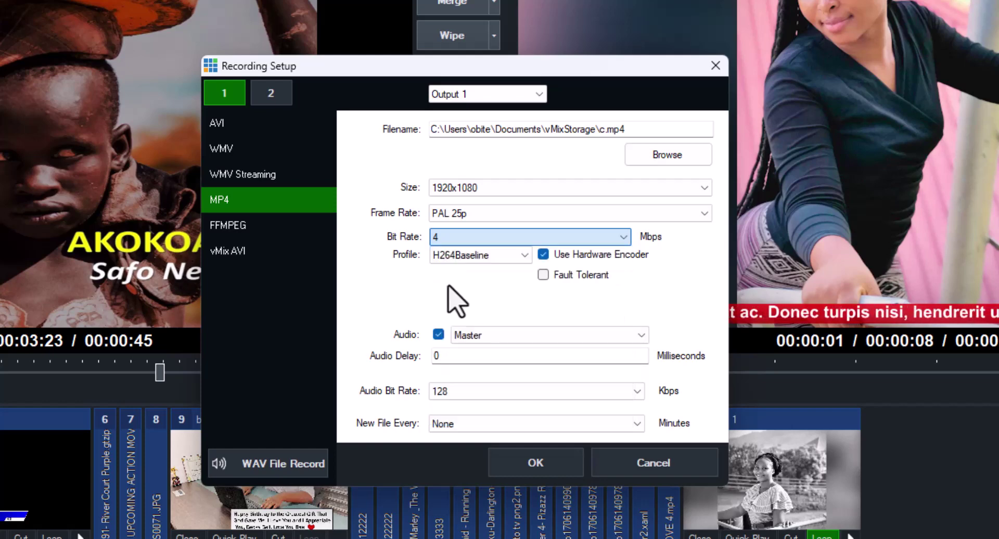
Try the higher video bit rates of 8 and 50 Mbps
left_click(460, 235)
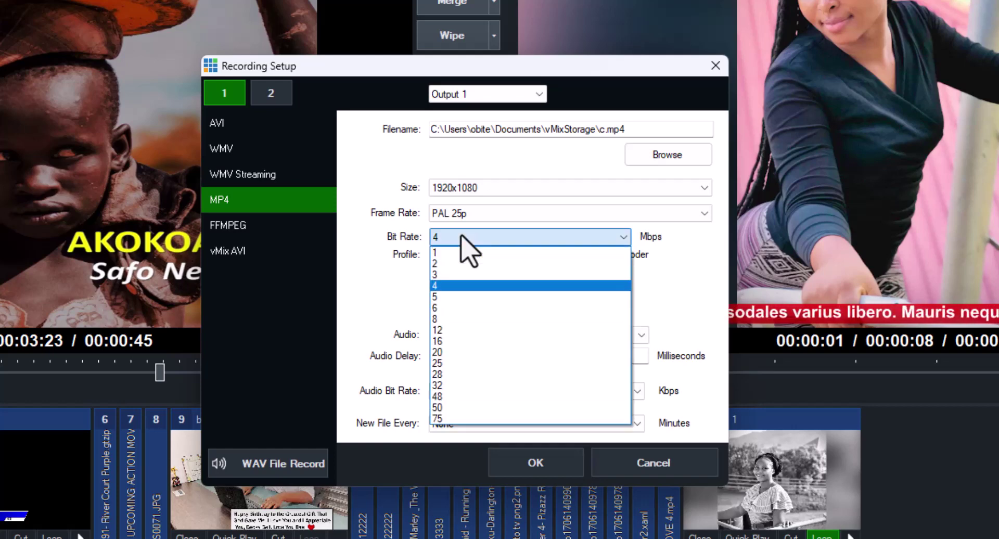
left_click(457, 325)
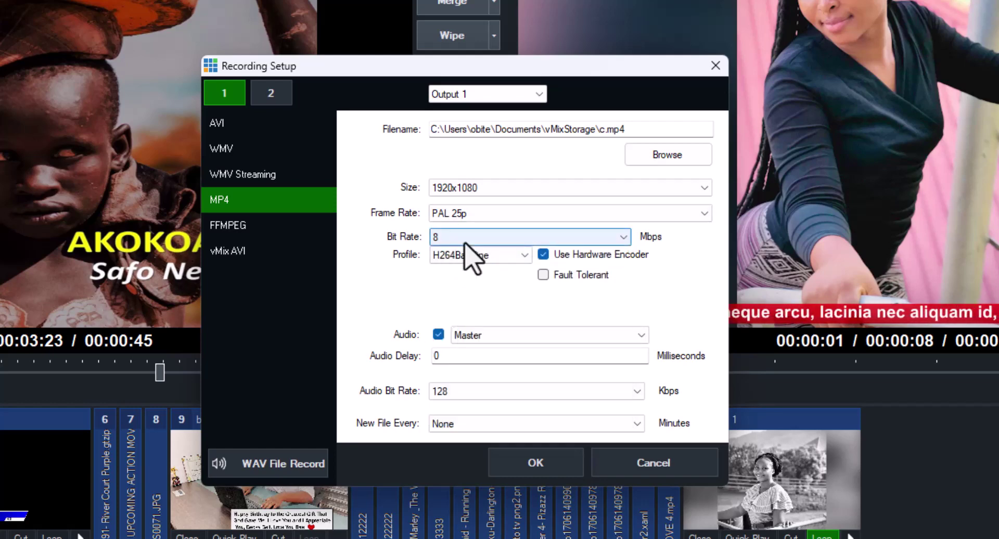
double_click(467, 237)
type("50")
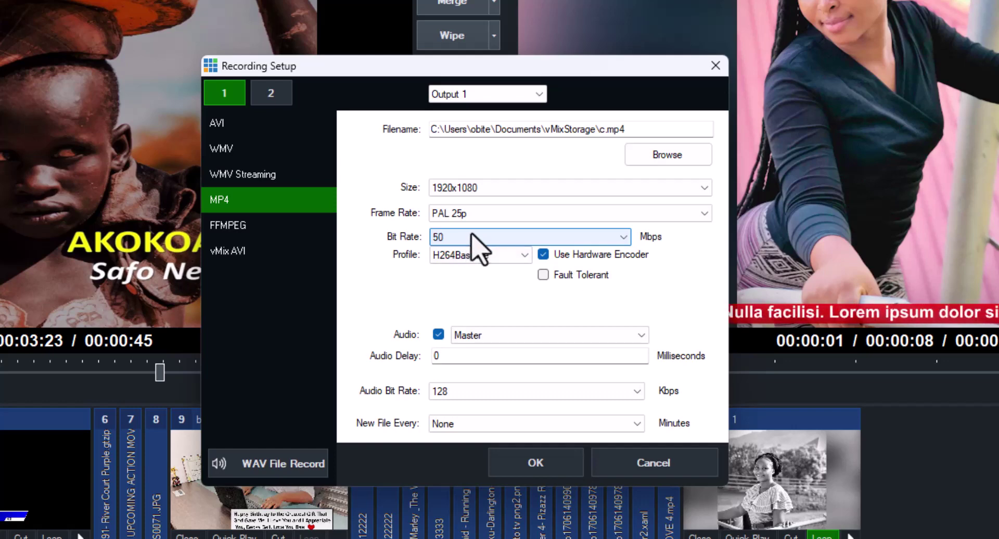
Set the video bit rate to 8 Mbps and the profile to H264Main with Use Hardware Encoder enabled
key("alt+Down")
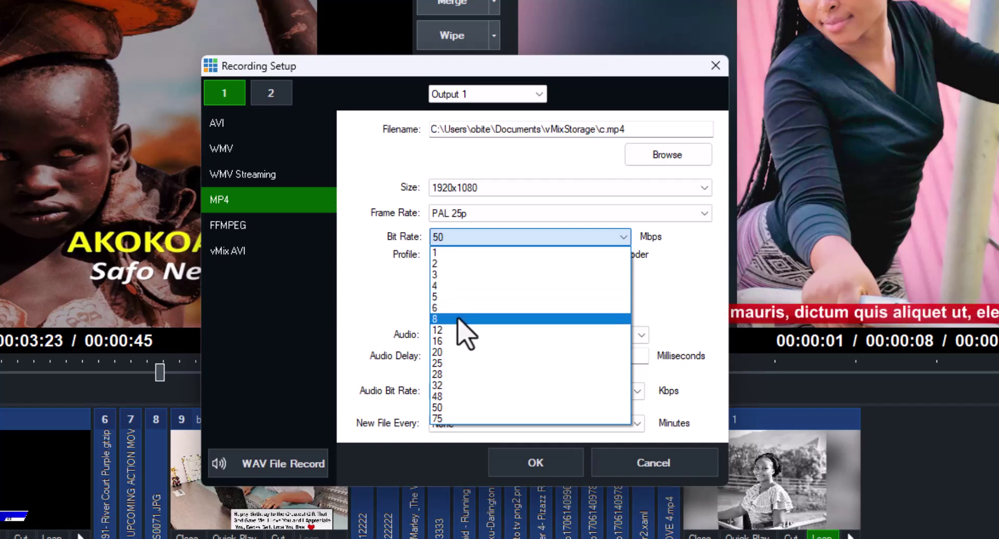
left_click(464, 318)
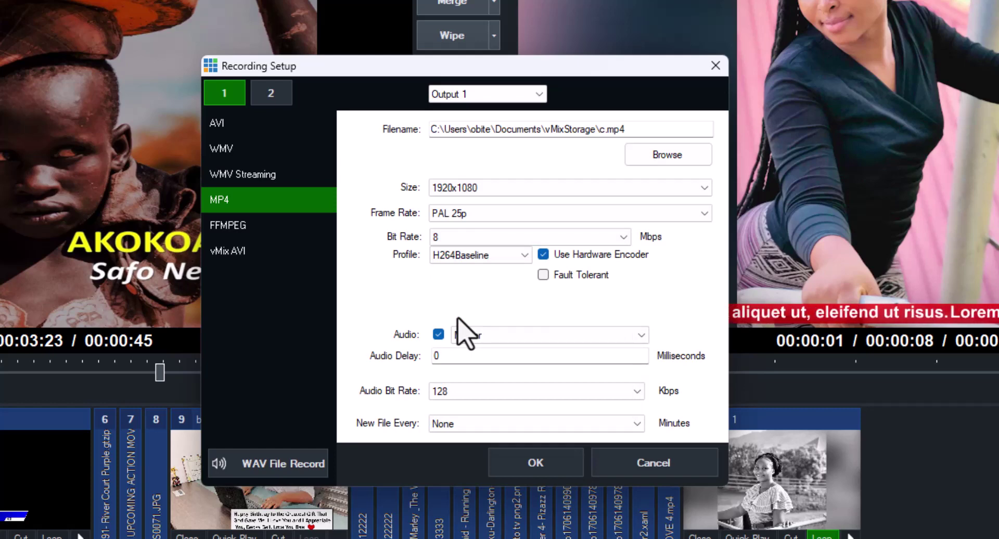
left_click(465, 255)
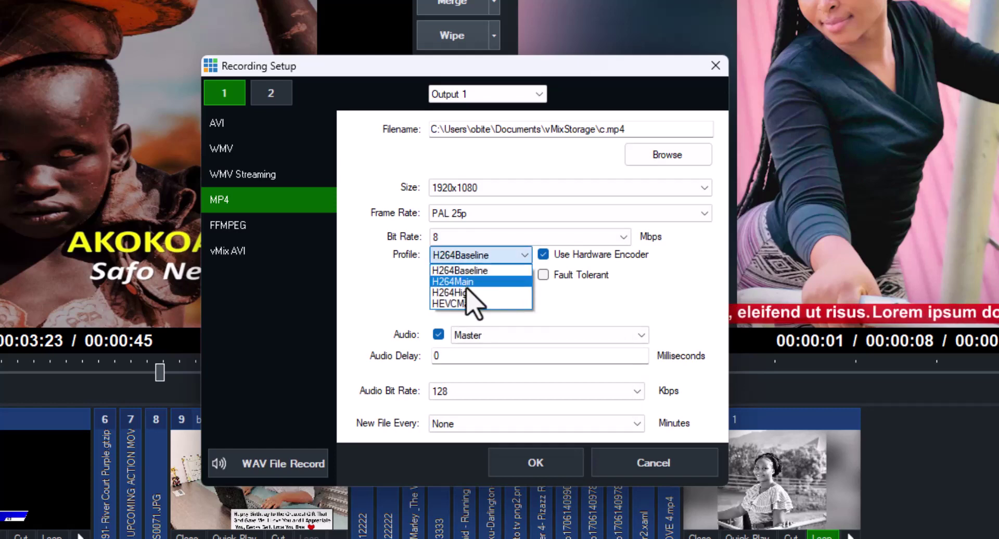
left_click(466, 282)
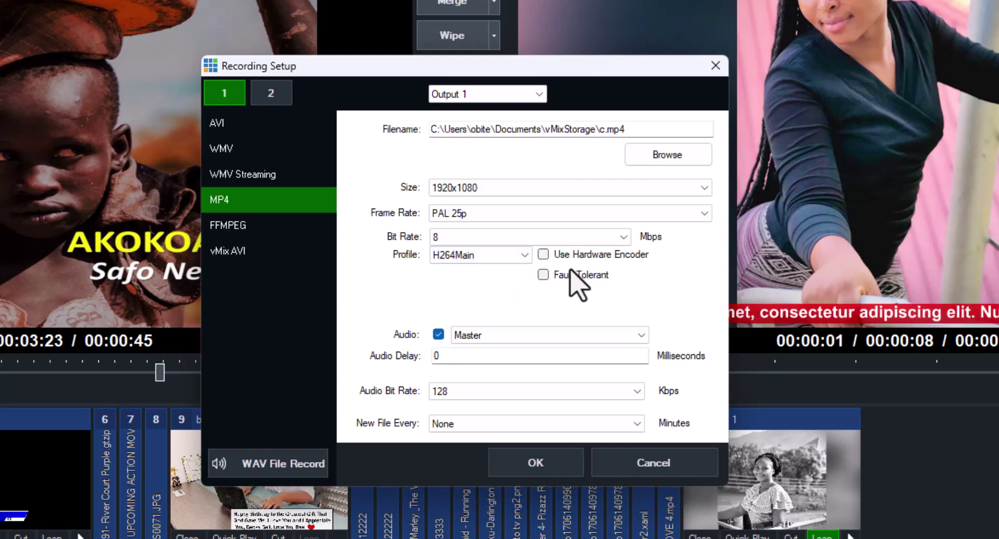
left_click(543, 255)
Keep the audio bit rate at 128 Kbps and apply the recording setup
left_click(510, 393)
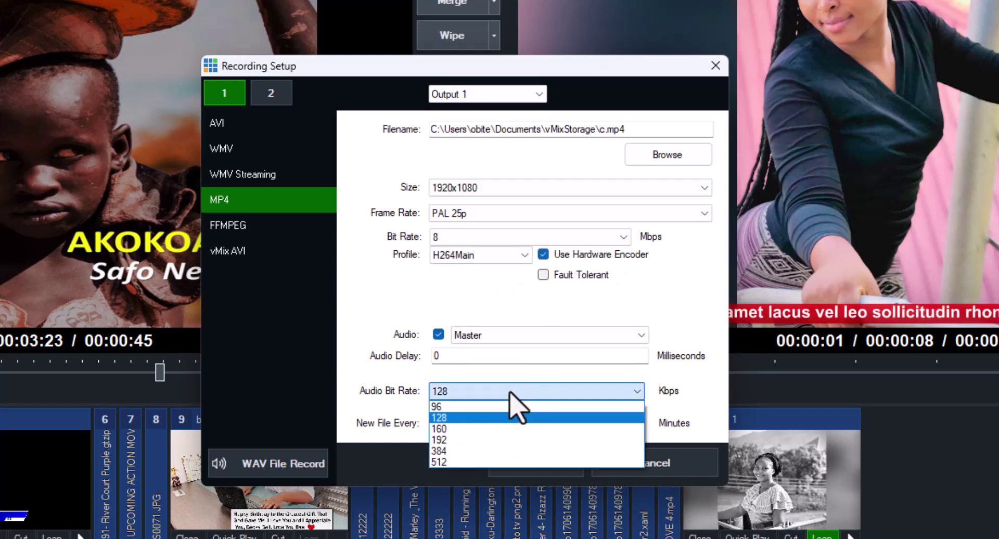
left_click(492, 417)
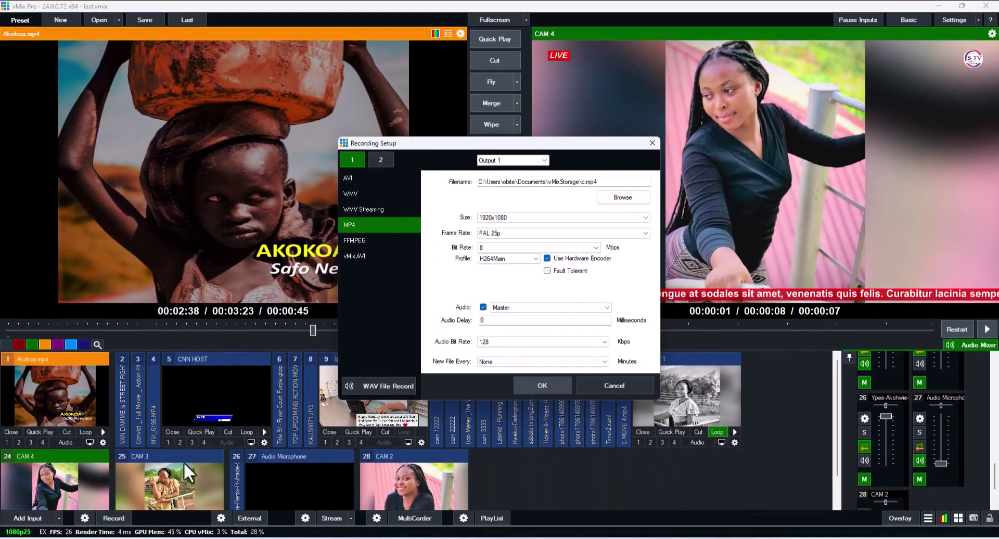
left_click(541, 399)
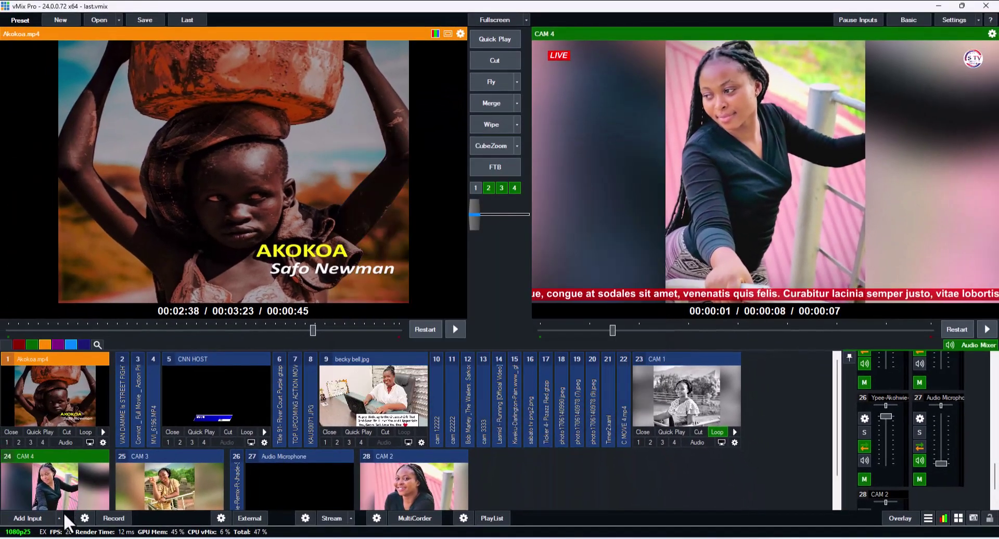
Record a short clip of the program output, stop the recording, and cut the CAM 3 preview to the output
left_click(114, 518)
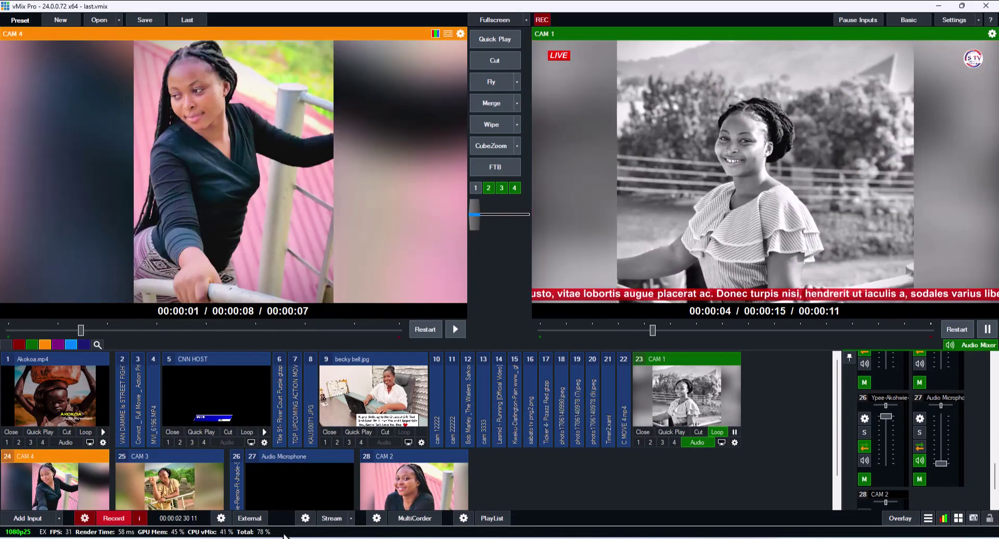
left_click(114, 518)
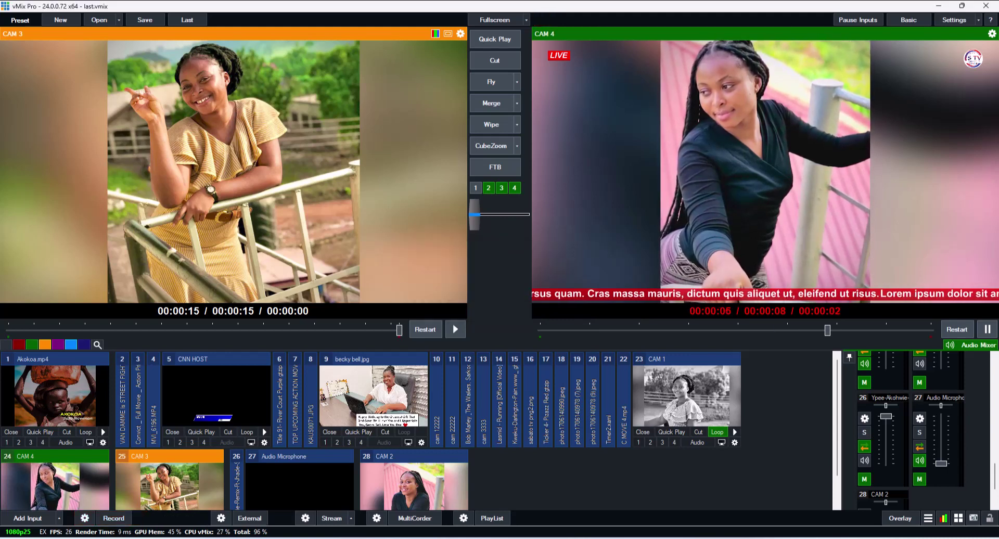
left_click(498, 59)
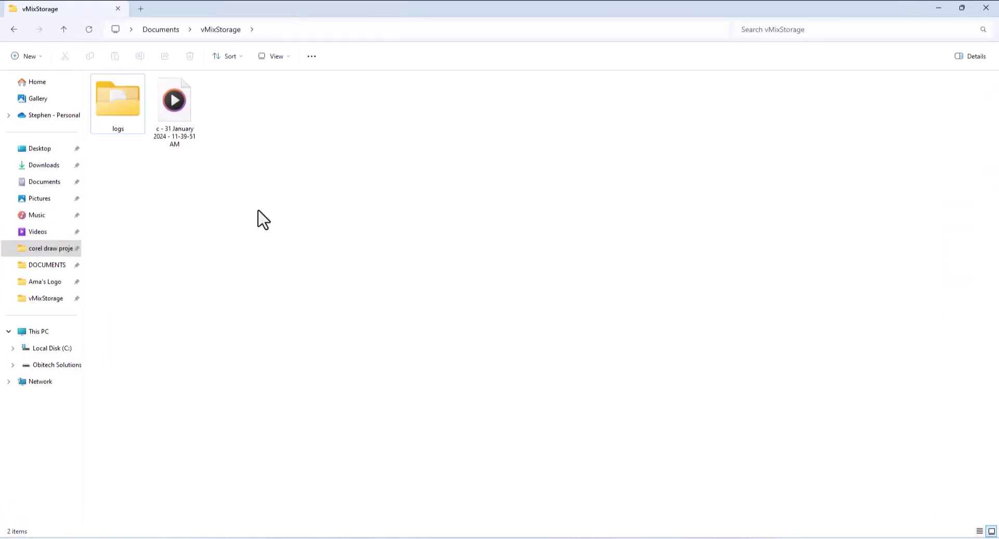
Switch to File Explorer and check the size and length of the recorded MP4 in the vMixStorage folder
mouse_move(165, 111)
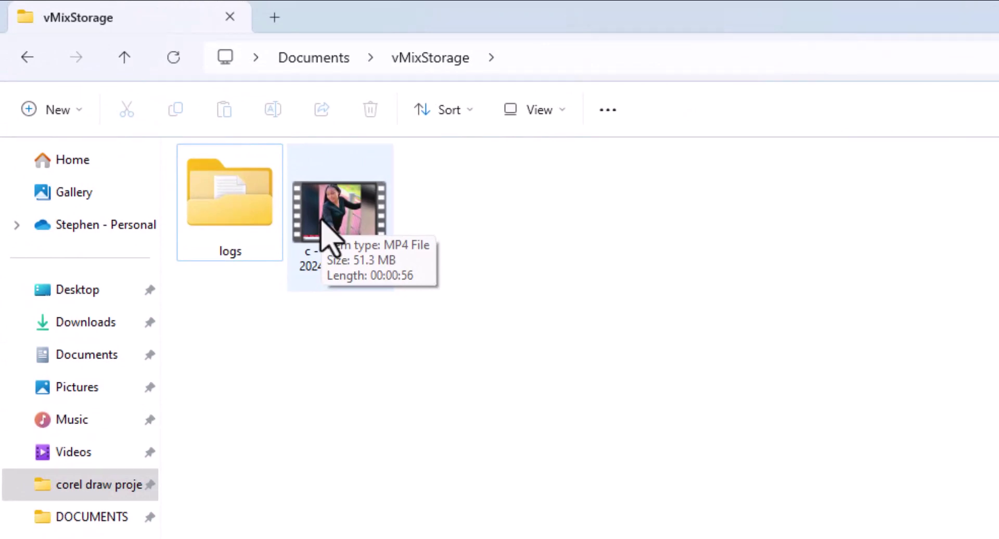
Play the recorded MP4 from the vMixStorage folder to check its picture quality, and close the player
left_click(325, 223)
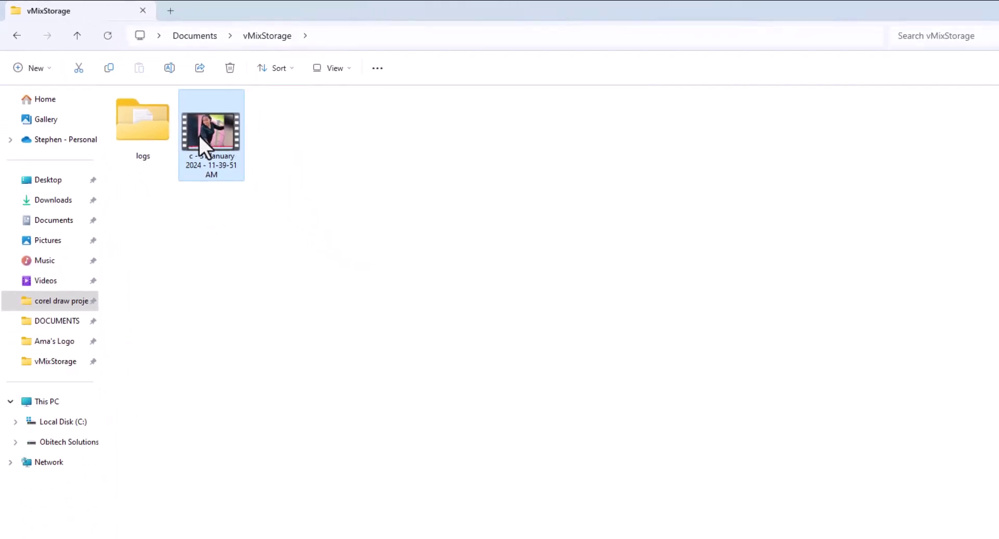
double_click(164, 110)
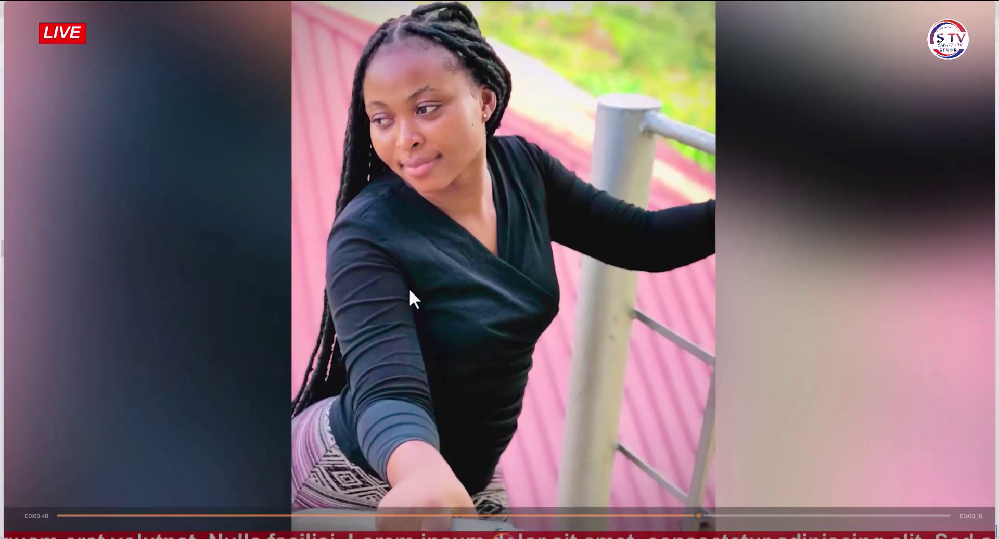
key("Escape")
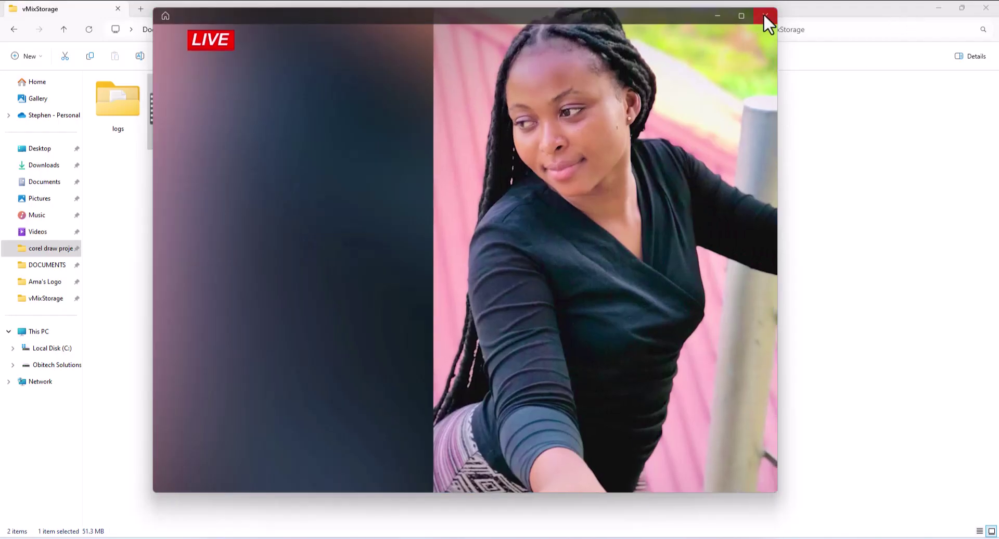
left_click(764, 16)
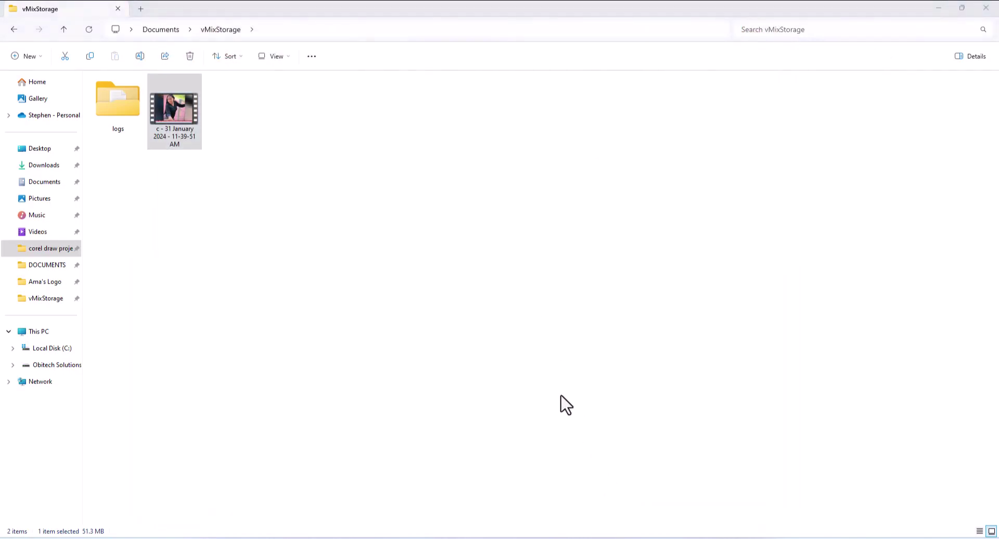
Switch back to vMix, set the MP4 recording bit rate to 50 Mbps, and apply the recording setup
key("alt+Tab")
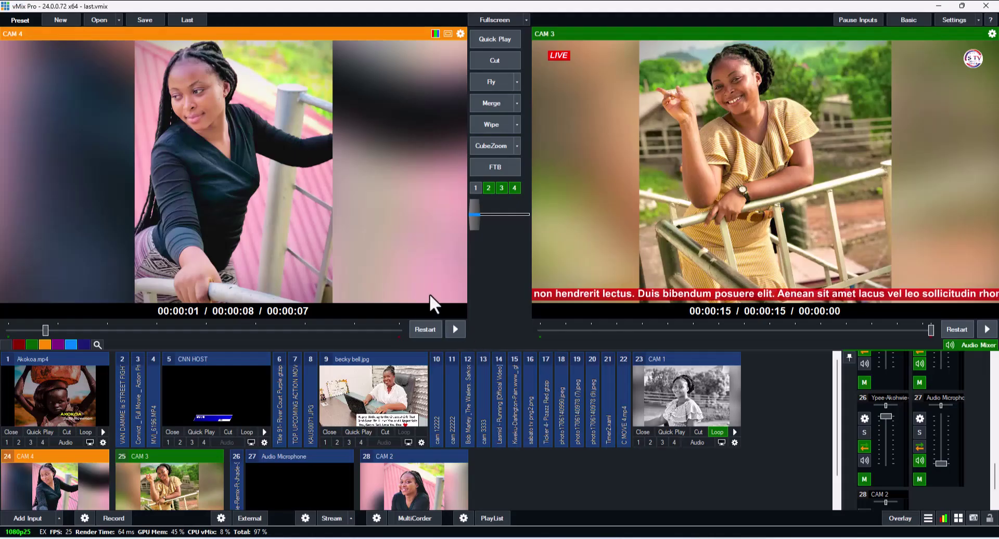
left_click(86, 520)
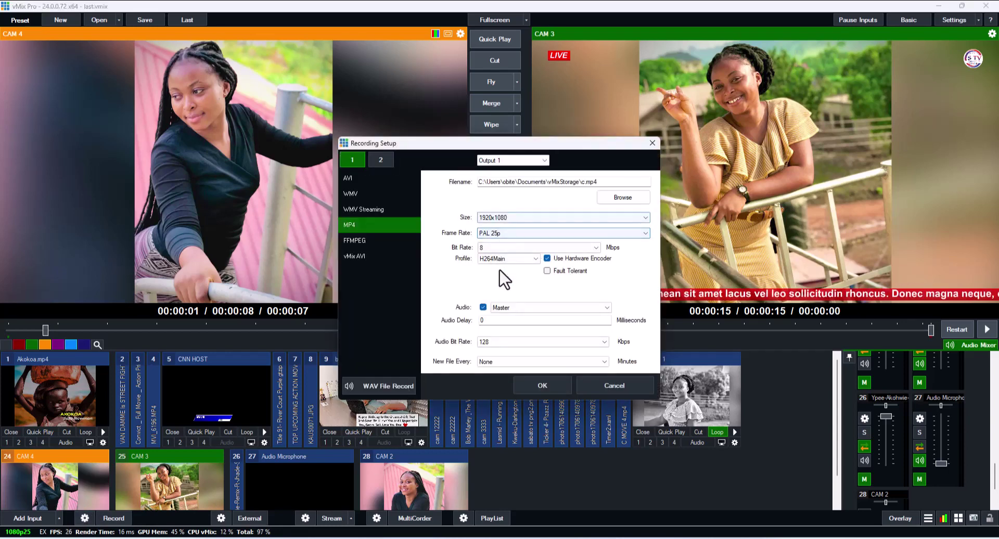
left_click(593, 248)
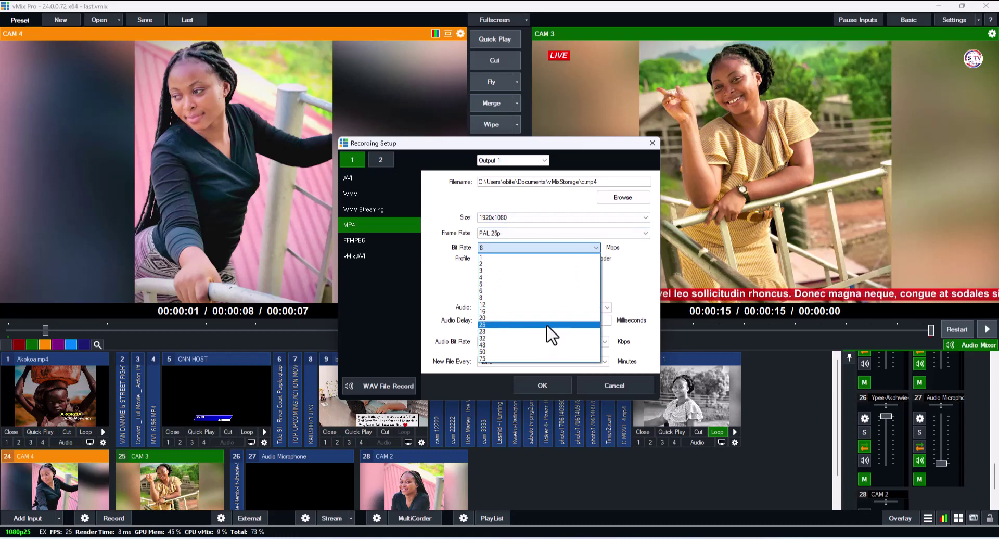
left_click(532, 352)
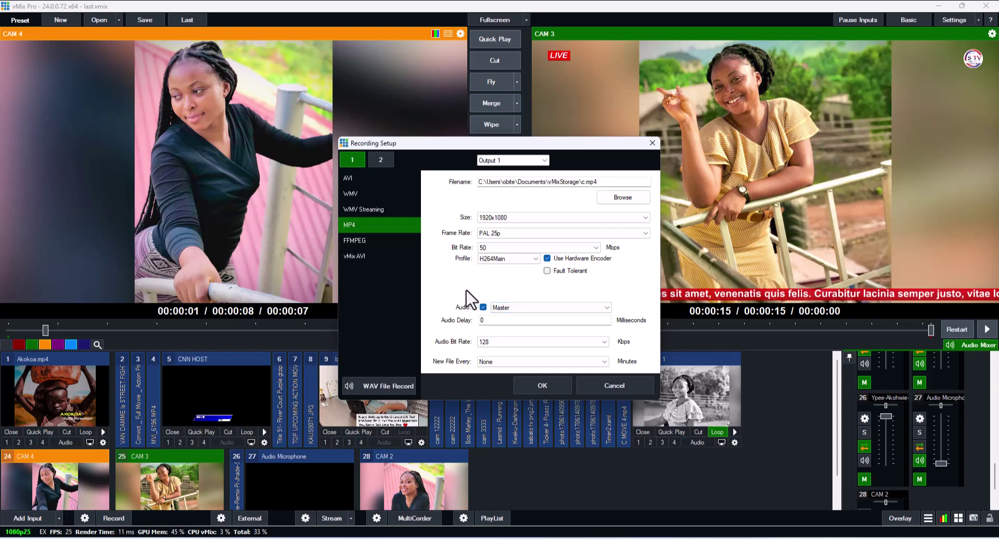
left_click(540, 382)
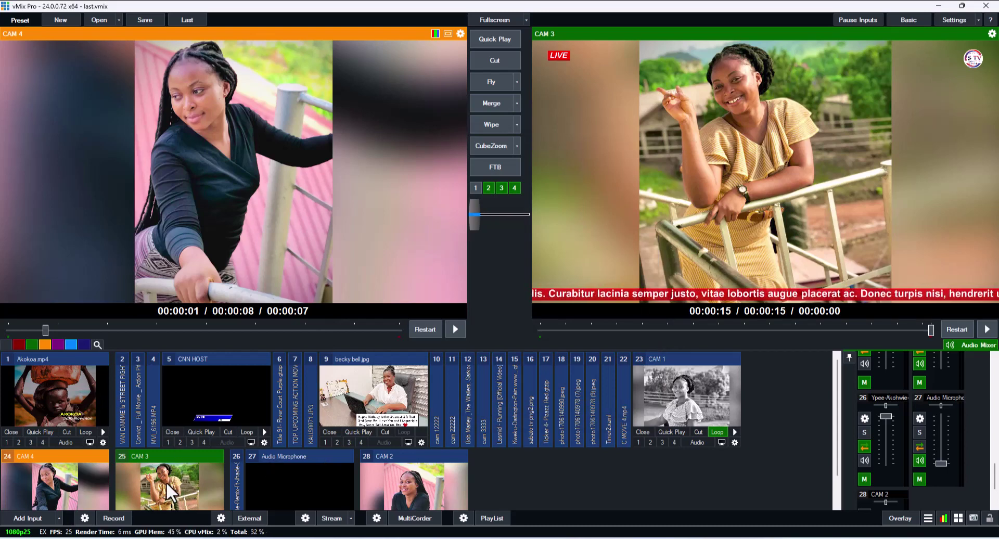
Record a clip of about one minute while switching the output between CAM 4, CAM 2 and CAM 3, and stop the recording
left_click(113, 518)
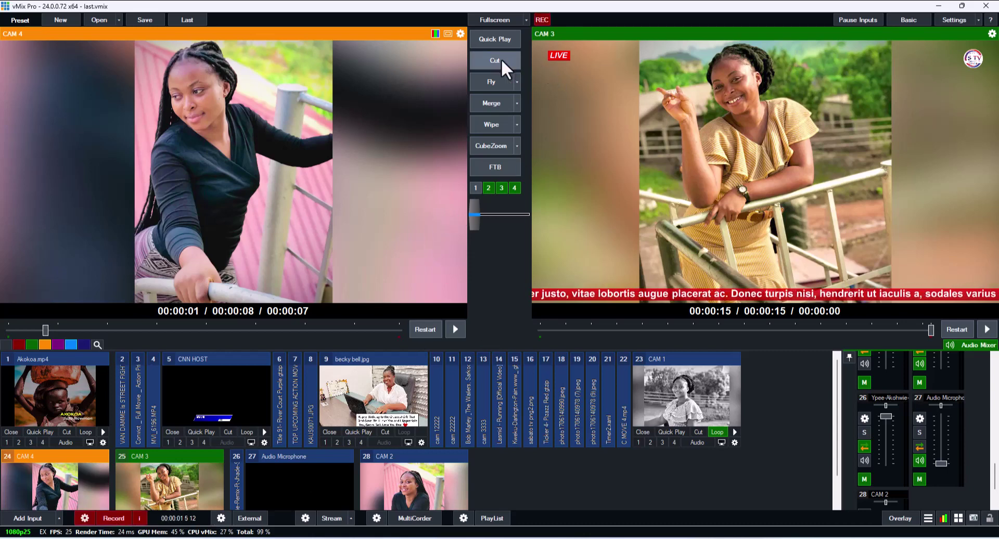
left_click(501, 59)
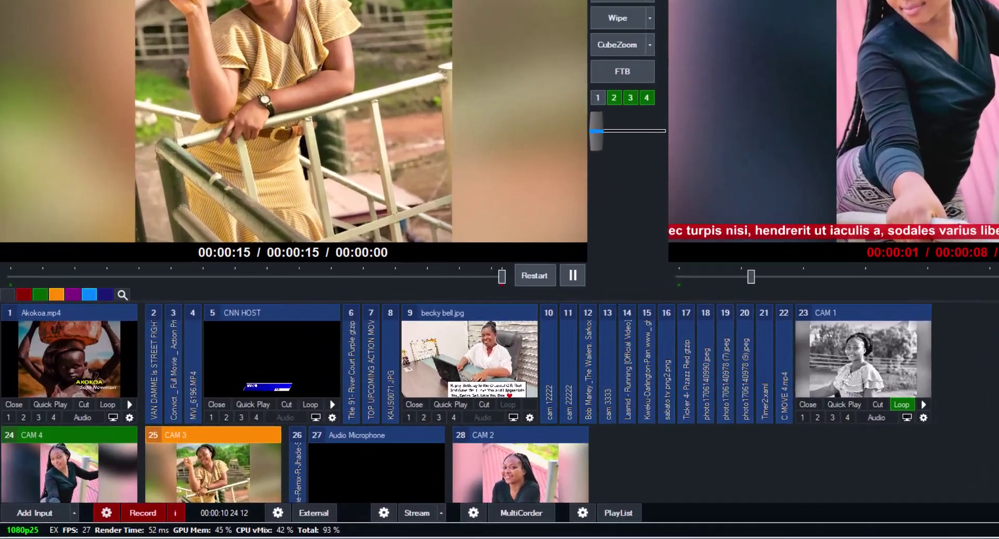
left_click(488, 66)
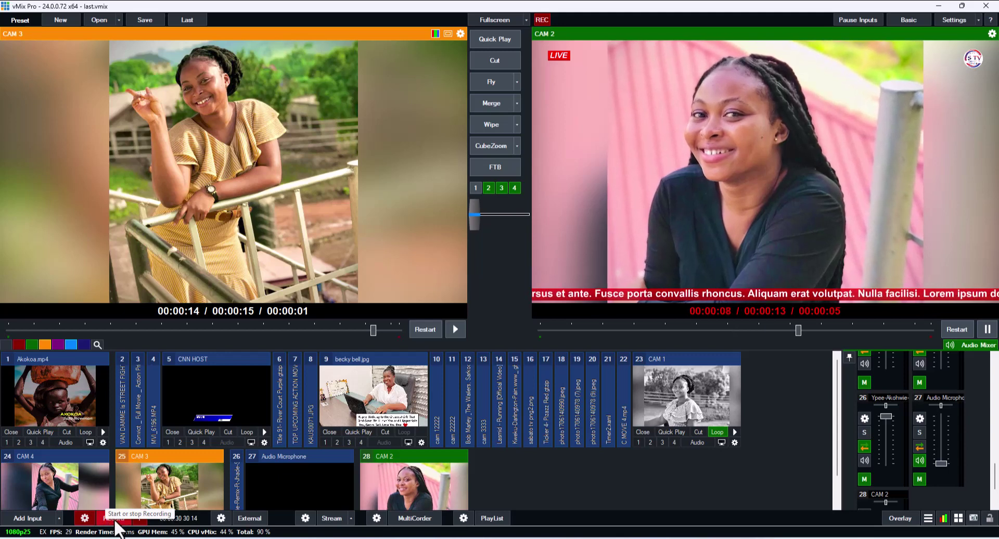
key("space")
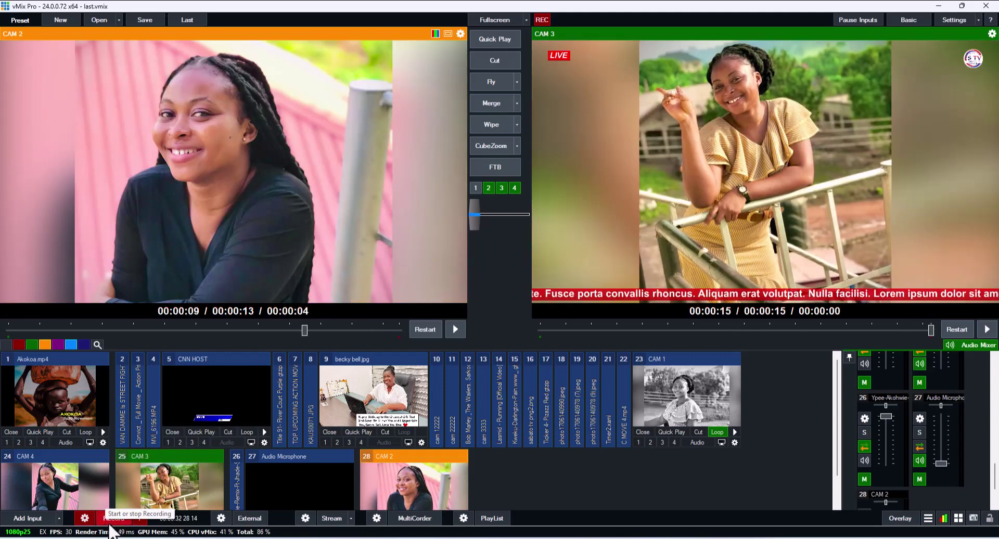
key("4")
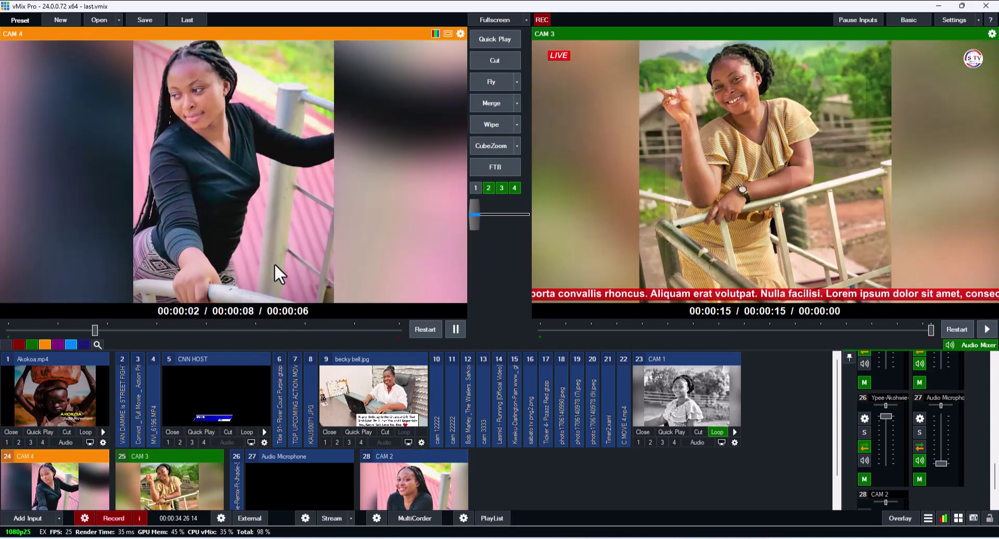
key("space")
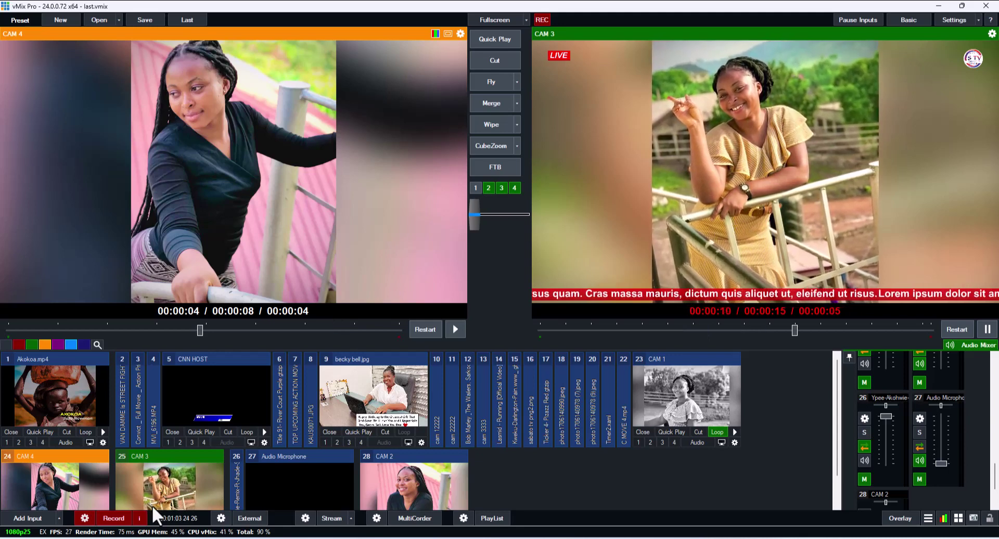
left_click(112, 518)
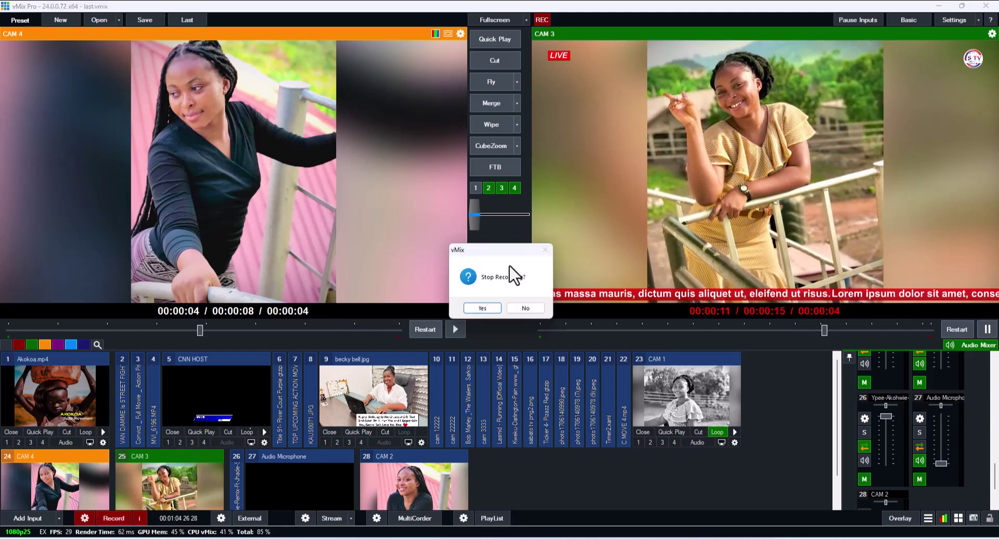
left_click(491, 309)
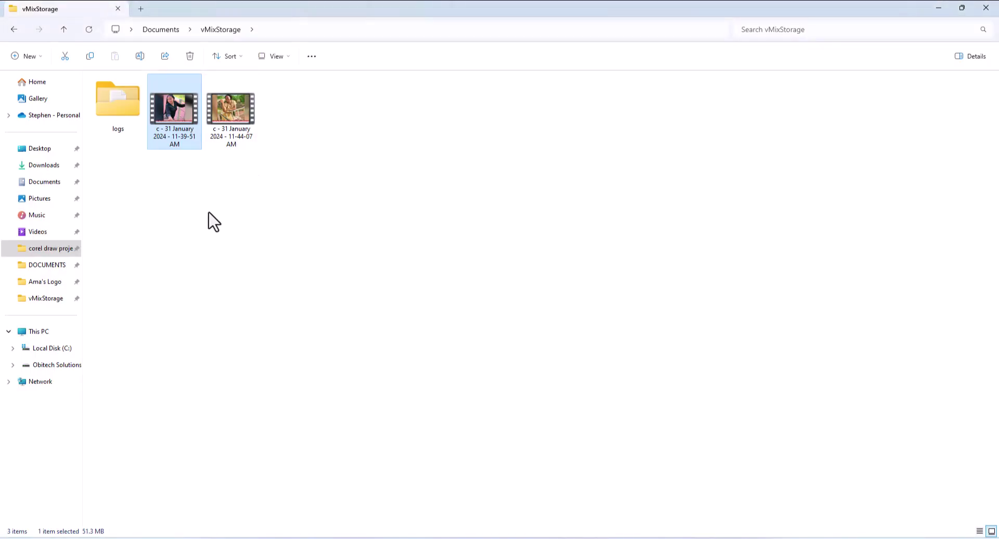
In File Explorer, compare the size and length of the new MP4 recording with those of the earlier one
left_click(209, 216)
mouse_move(222, 115)
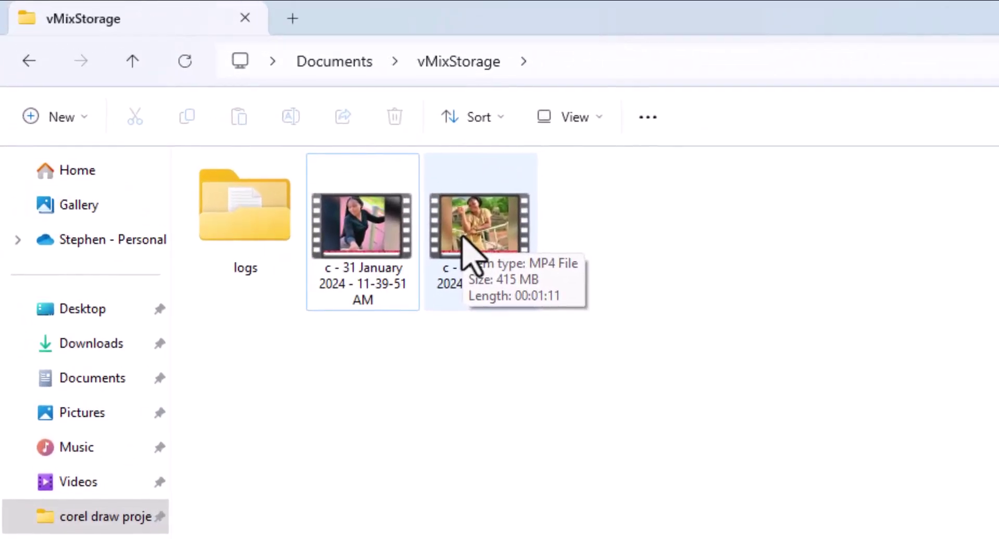
mouse_move(384, 214)
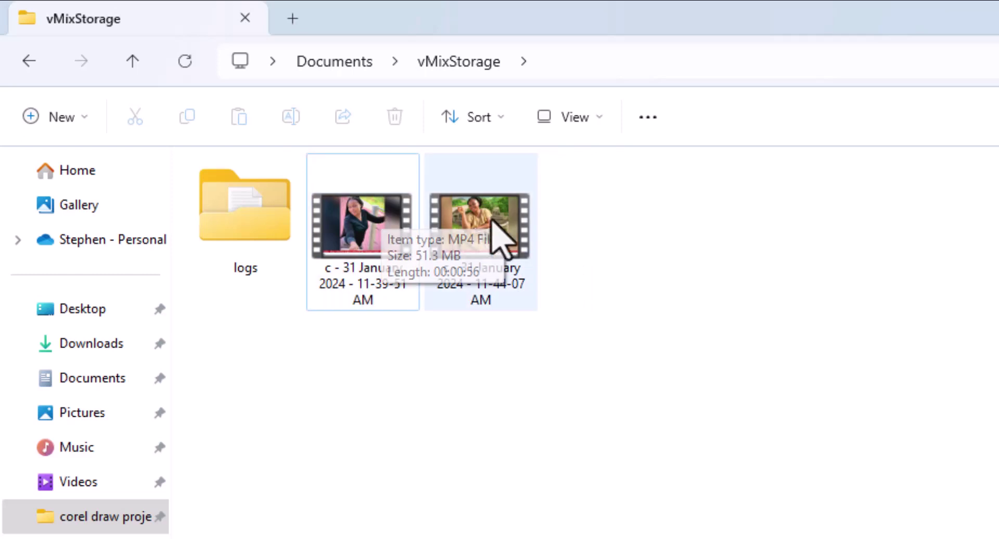
mouse_move(502, 233)
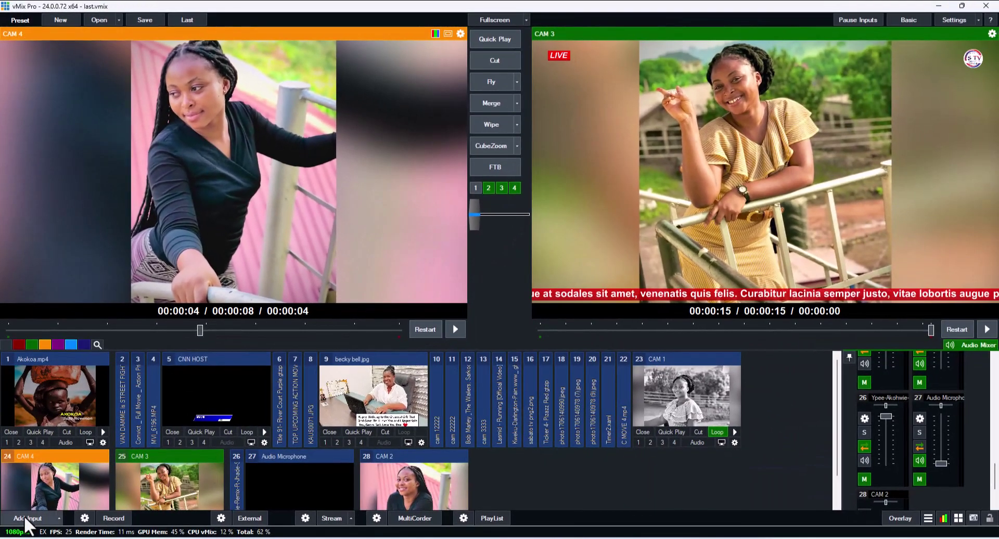
Switch back to vMix, set the MP4 recording bit rate to 3 Mbps, and apply the recording setup
left_click(85, 519)
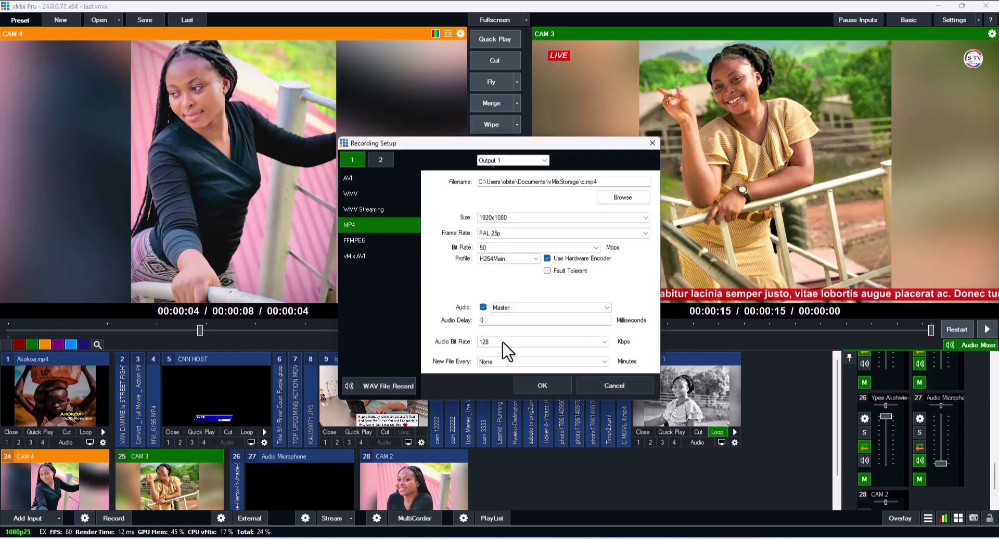
left_click(595, 248)
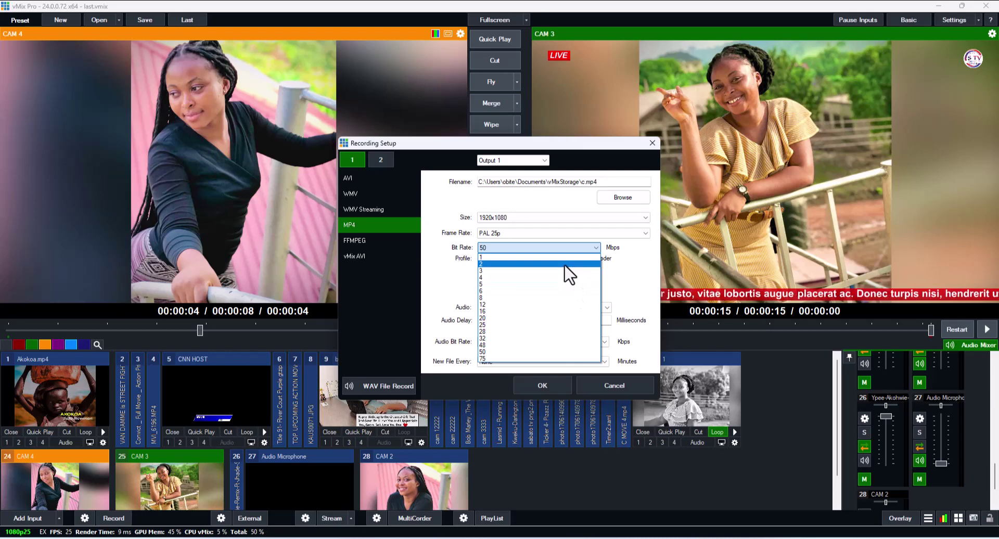
left_click(563, 271)
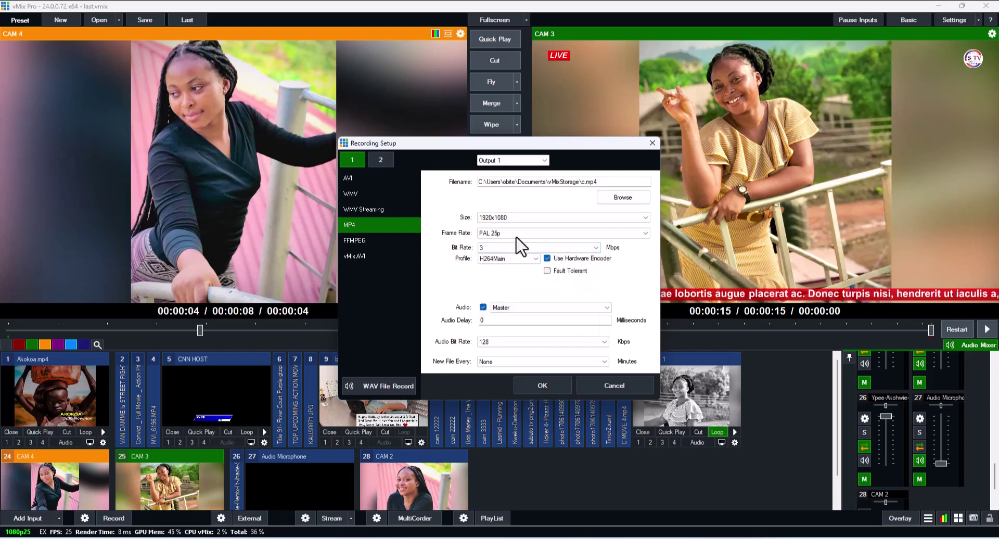
left_click(542, 385)
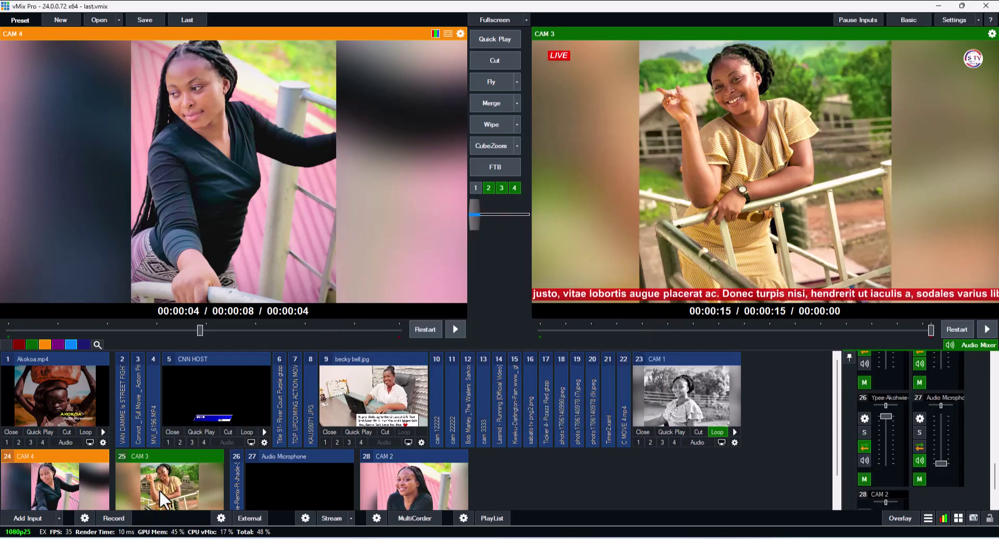
Record a third test clip of about one minute from the program output and stop the recording
left_click(112, 519)
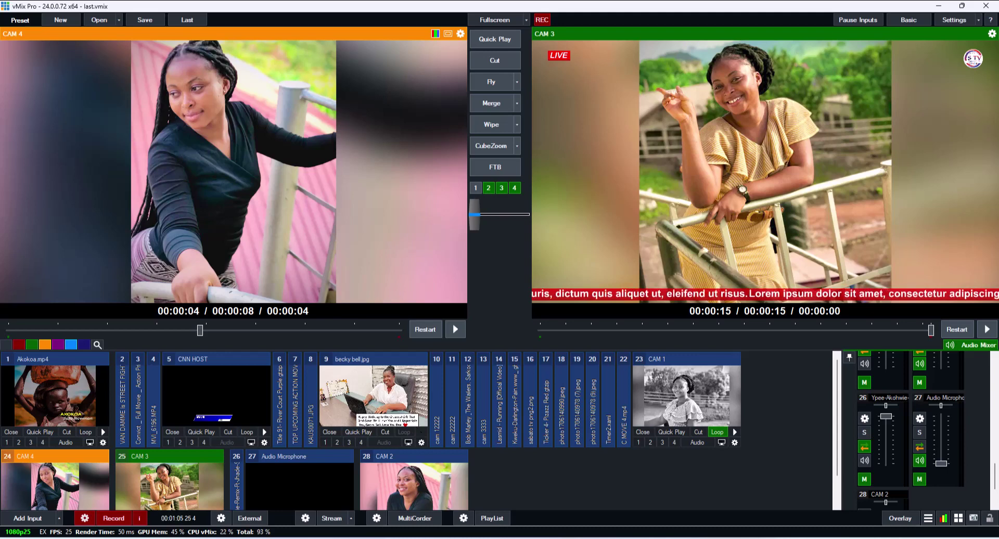
left_click(114, 520)
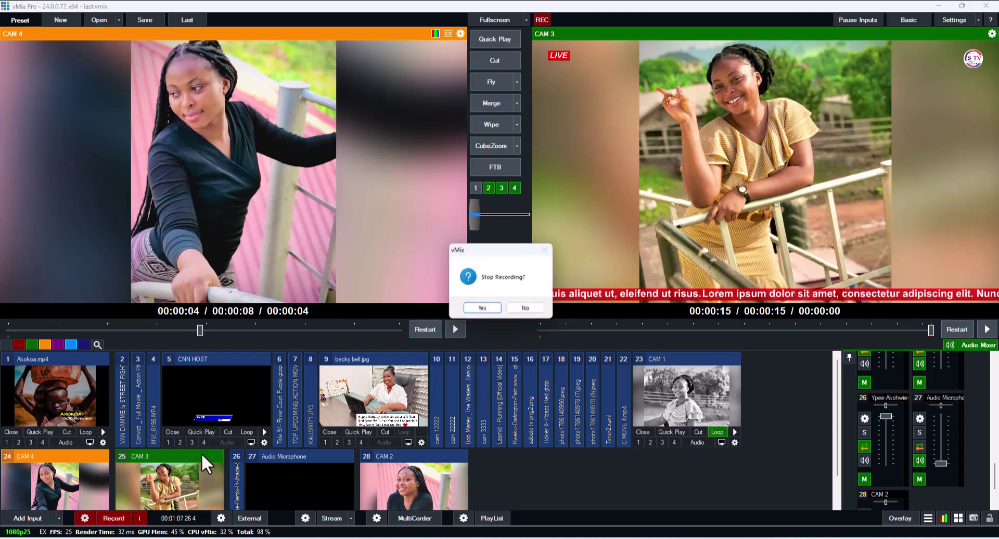
left_click(489, 310)
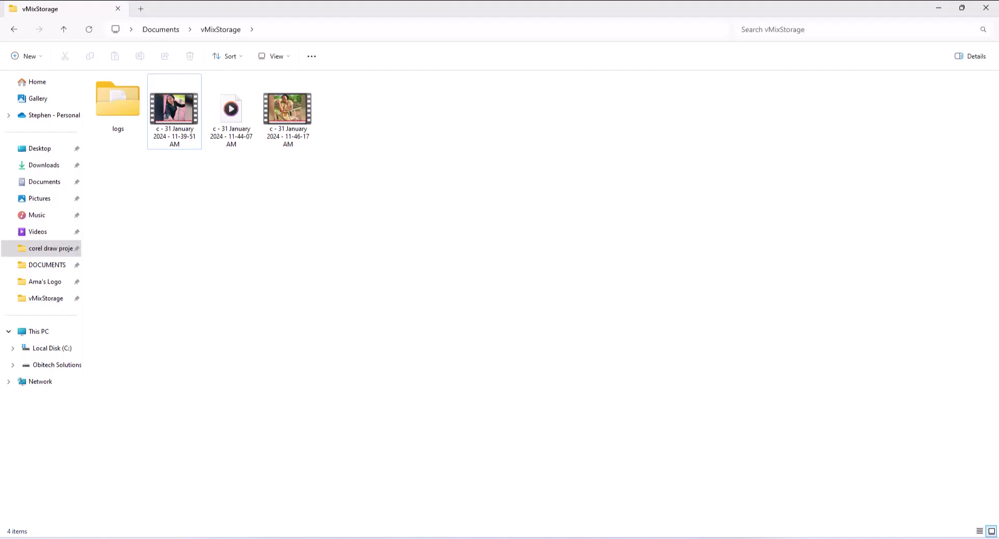
In File Explorer, check the size and length of the newest MP4 recording and open it for playback
mouse_move(294, 128)
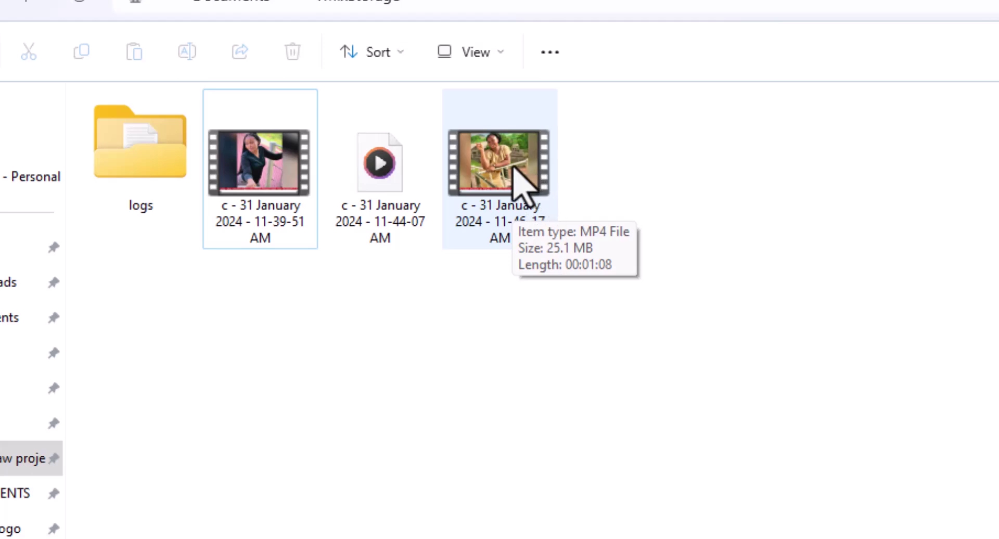
double_click(520, 177)
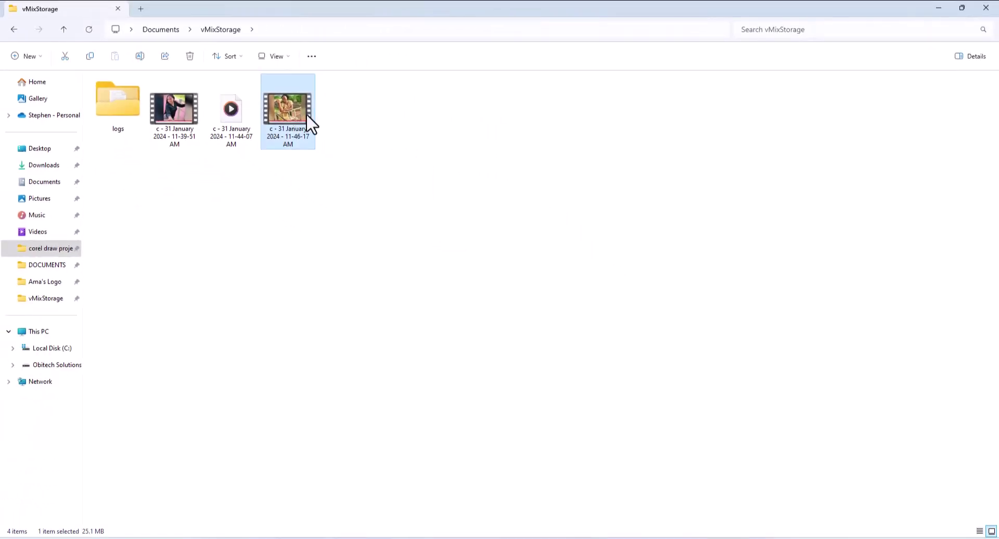